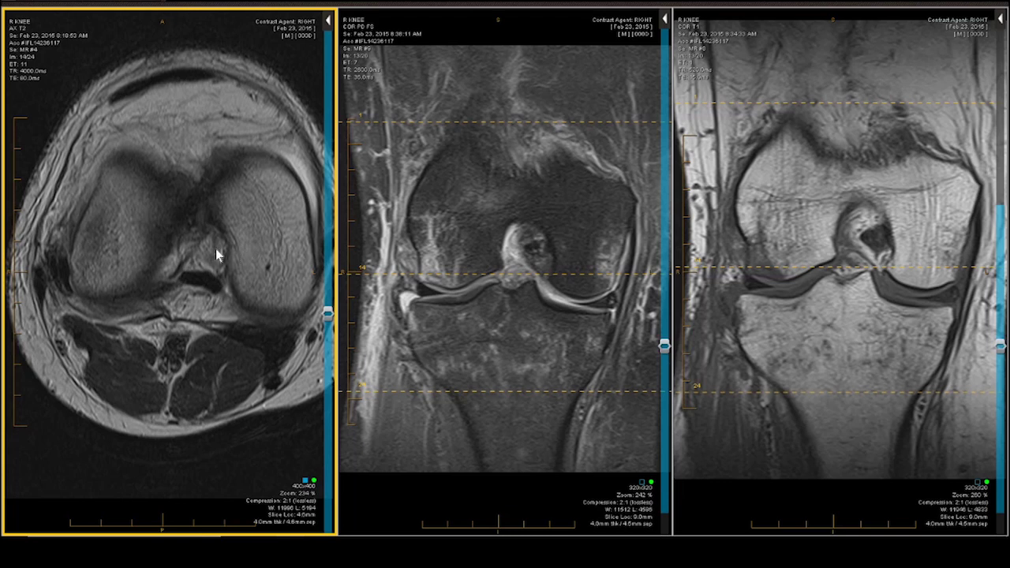
# Reduce the axial T2 zoom to 201% and page its slices to image 17 of 24.
pyautogui.scroll(-1, 219, 254)
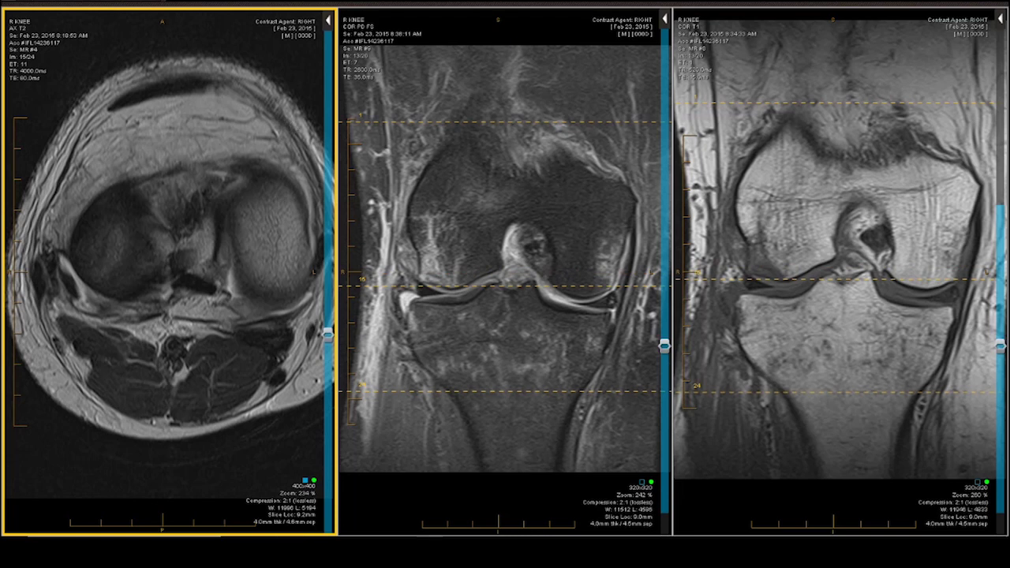
pyautogui.scroll(-2, 169, 261)
pyautogui.scroll(-3, 183, 149)
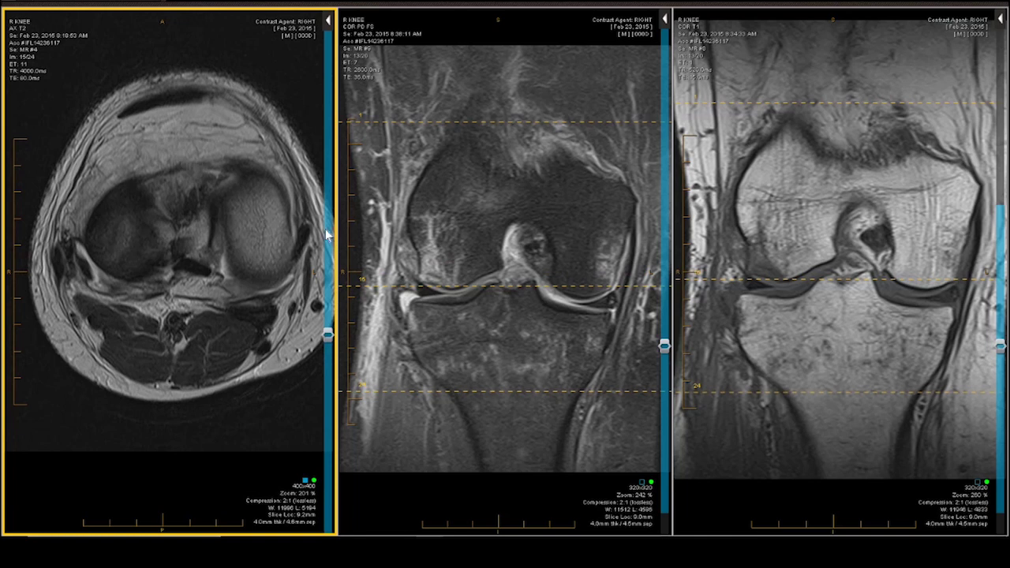
pyautogui.scroll(1, 316, 244)
pyautogui.scroll(2, 316, 236)
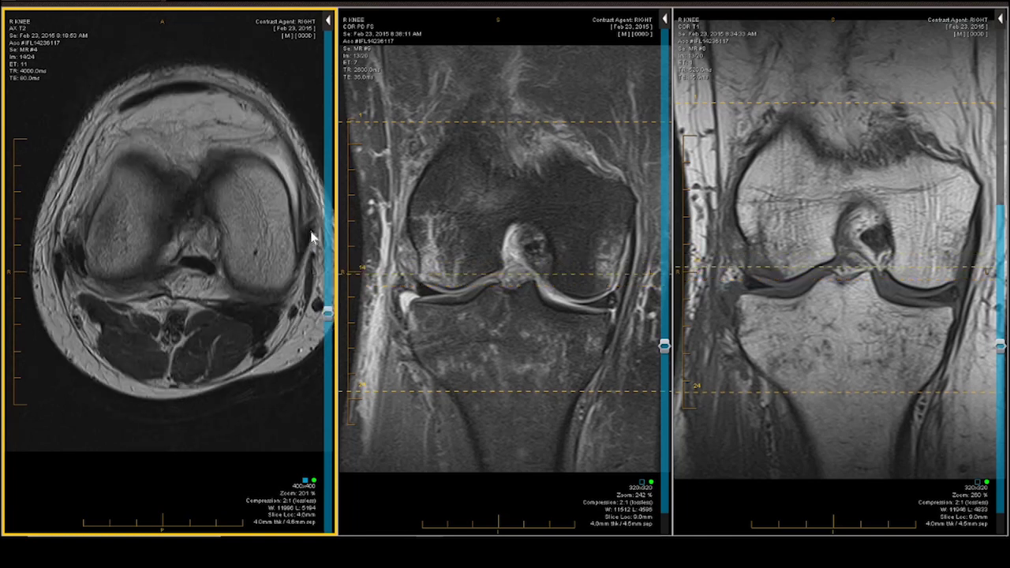
pyautogui.scroll(1, 312, 237)
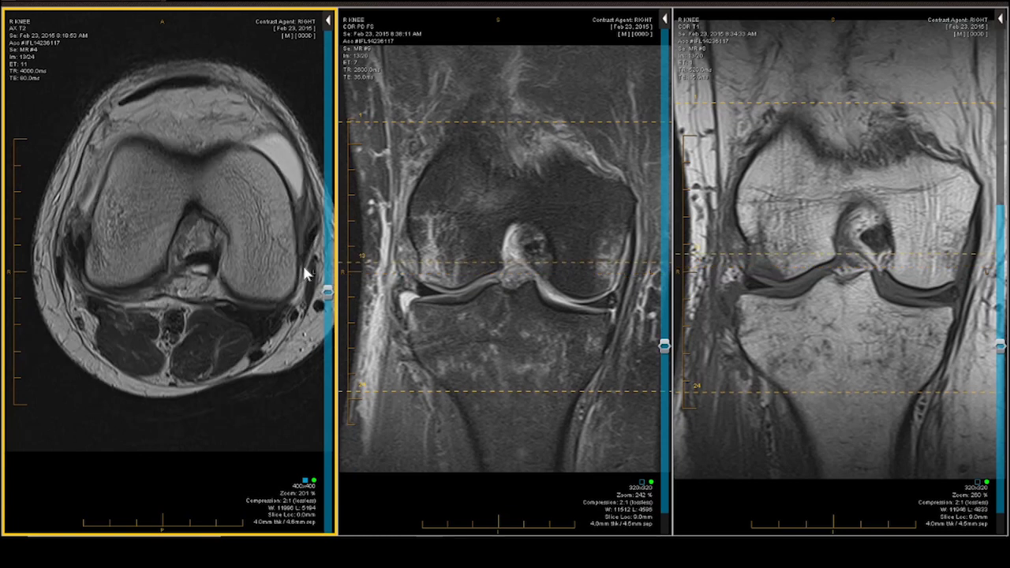
pyautogui.scroll(-1, 296, 288)
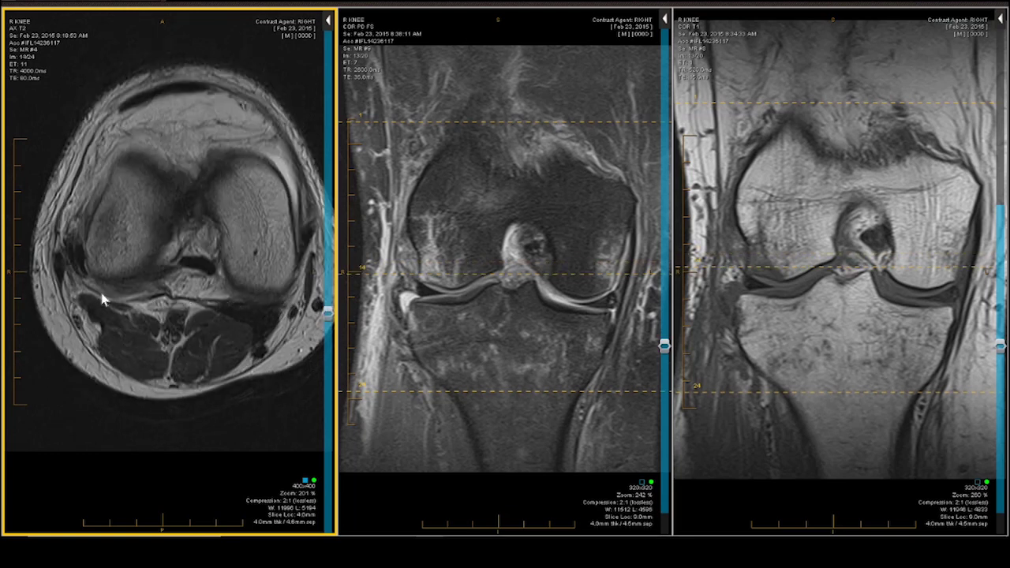
pyautogui.scroll(-1, 103, 298)
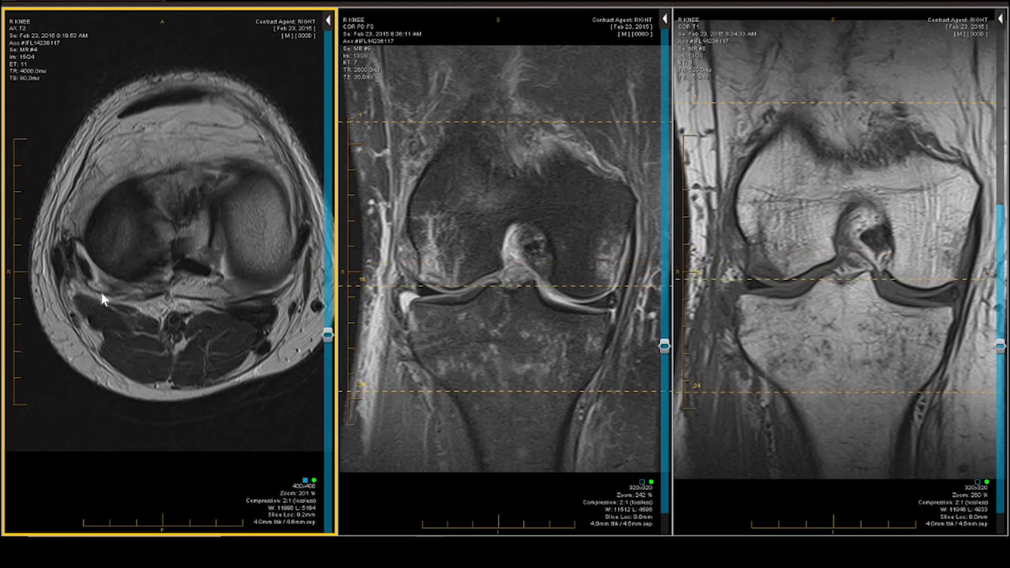
pyautogui.scroll(-1, 103, 298)
pyautogui.scroll(1, 104, 297)
pyautogui.scroll(-1, 102, 281)
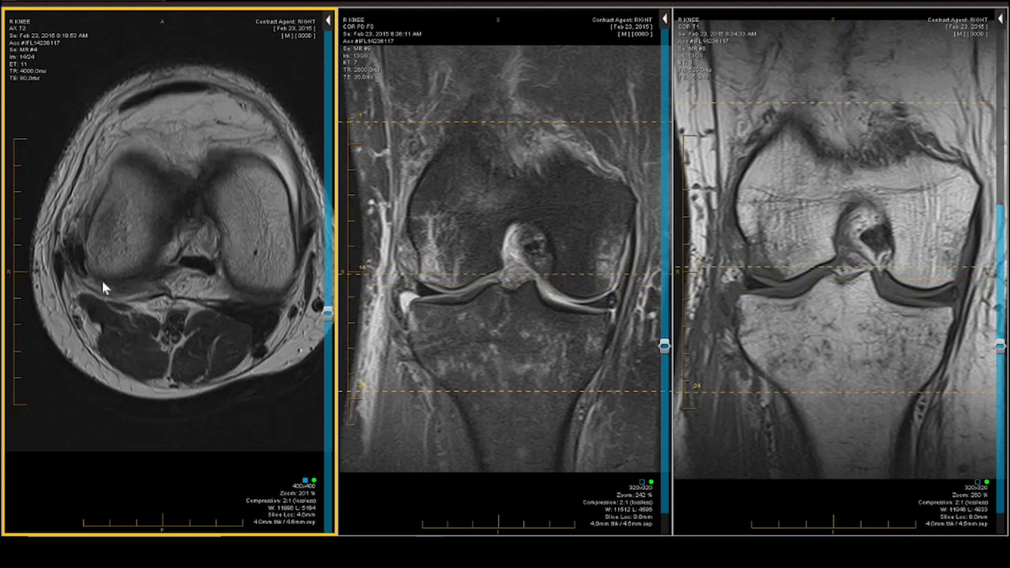
pyautogui.scroll(1, 101, 278)
pyautogui.scroll(-1, 102, 281)
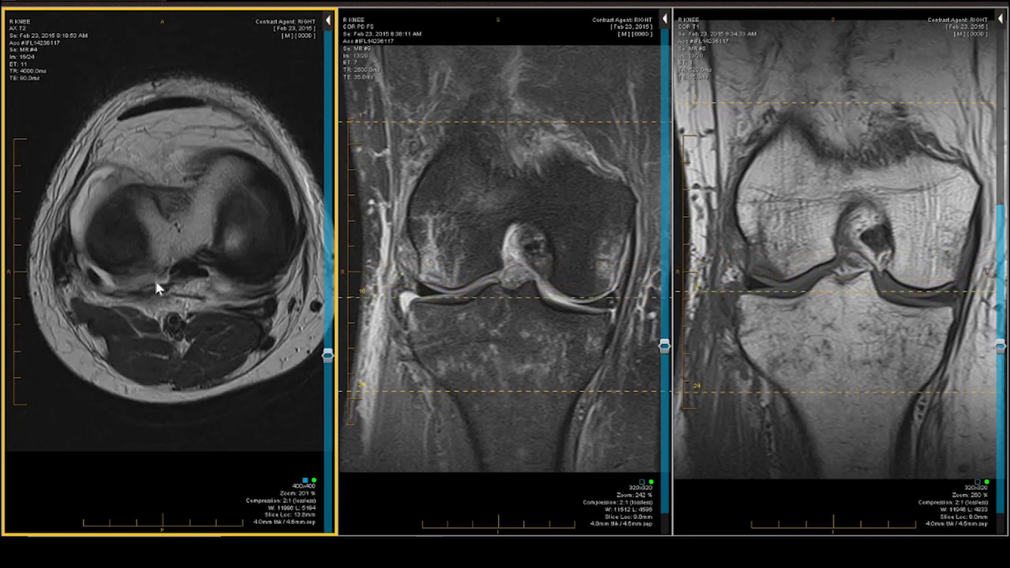
pyautogui.scroll(1, 152, 276)
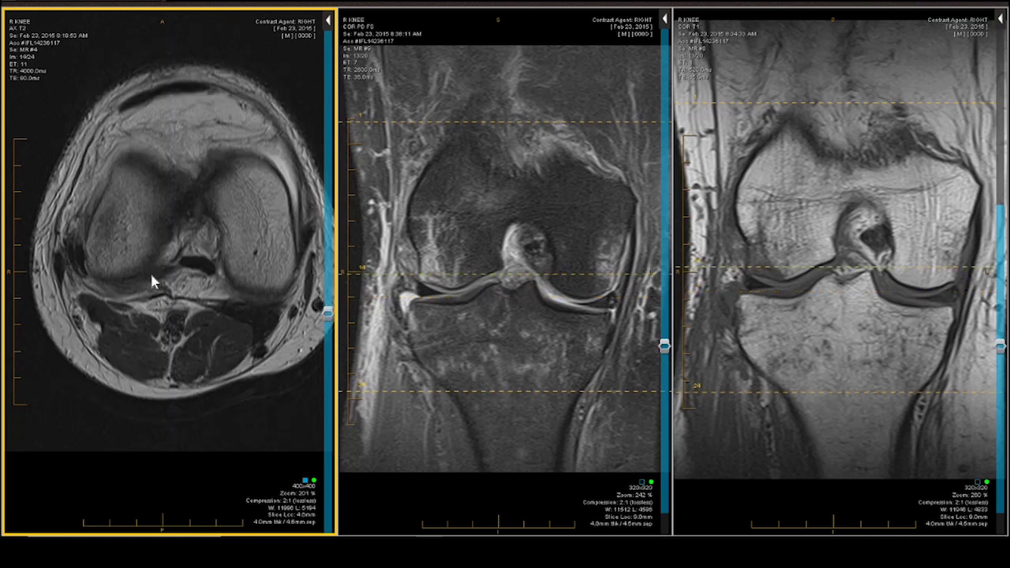
pyautogui.scroll(-1, 150, 270)
pyautogui.scroll(1, 150, 269)
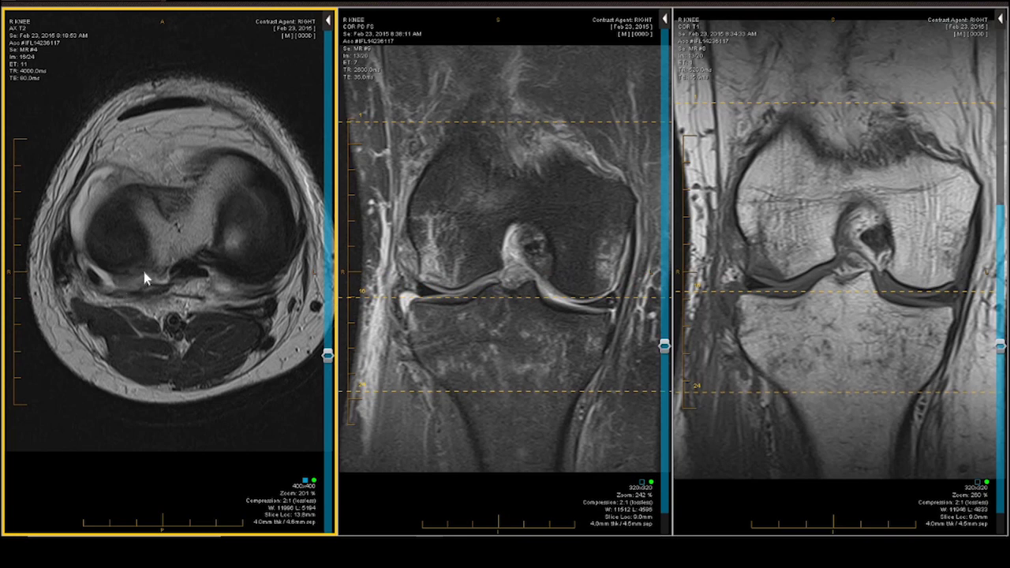
pyautogui.scroll(1, 144, 271)
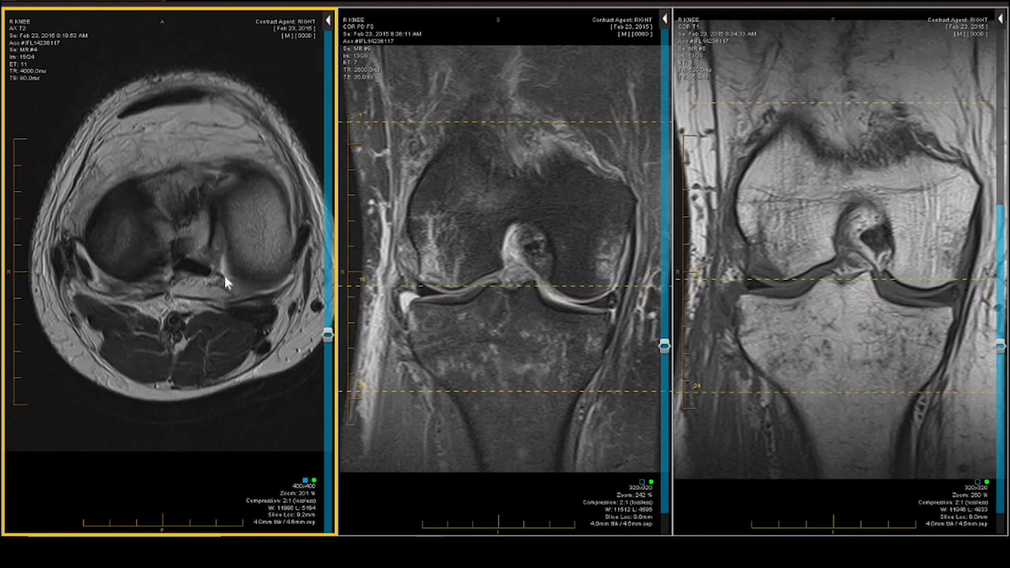
pyautogui.scroll(-2, 261, 272)
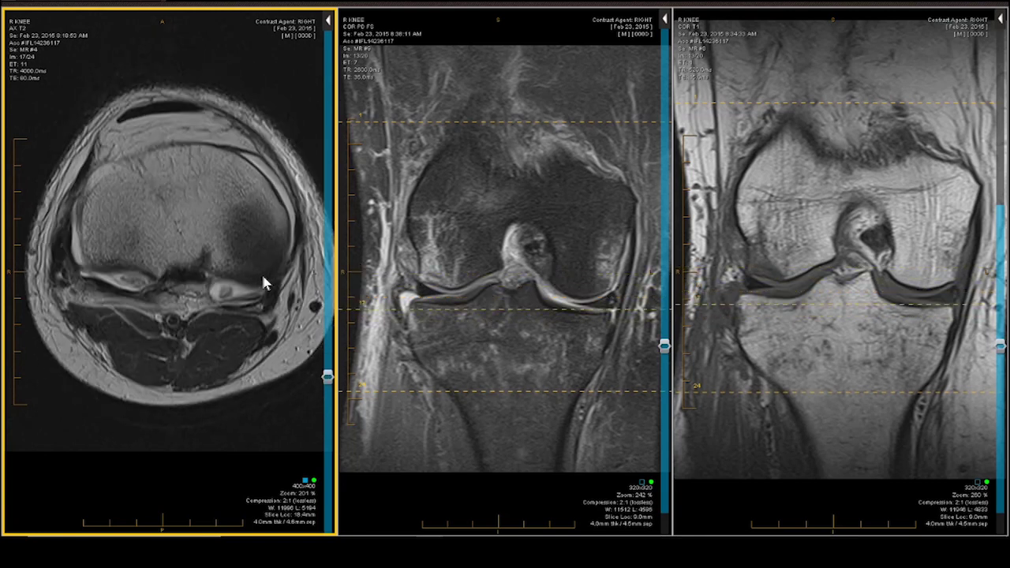
pyautogui.scroll(-1, 261, 272)
pyautogui.scroll(1, 261, 273)
# Browse the linked coronal slices from the coronal T1 viewport.
pyautogui.click(806, 294)
pyautogui.scroll(-3, 807, 294)
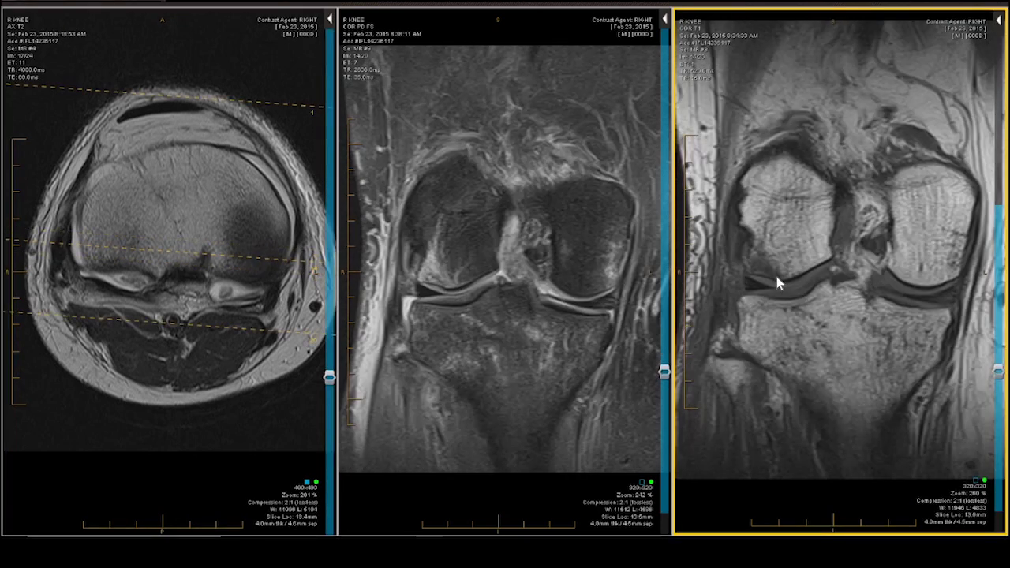
pyautogui.scroll(3, 774, 279)
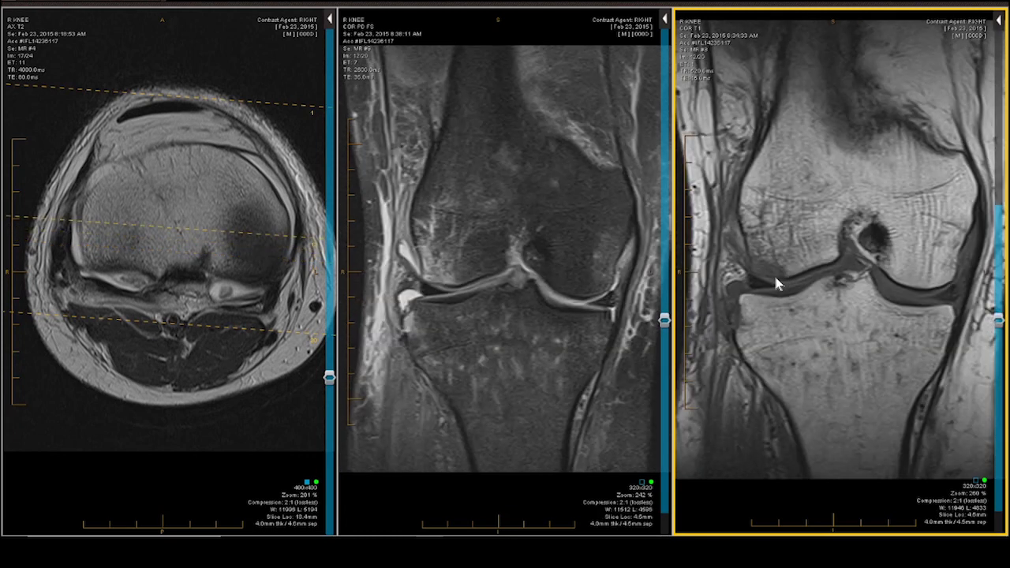
pyautogui.scroll(-5, 776, 284)
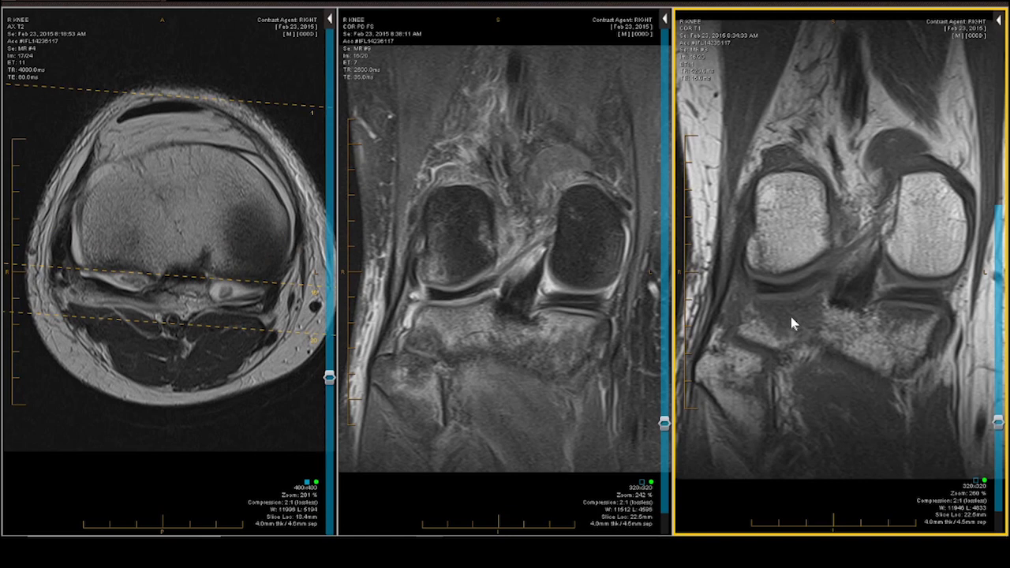
pyautogui.scroll(2, 791, 316)
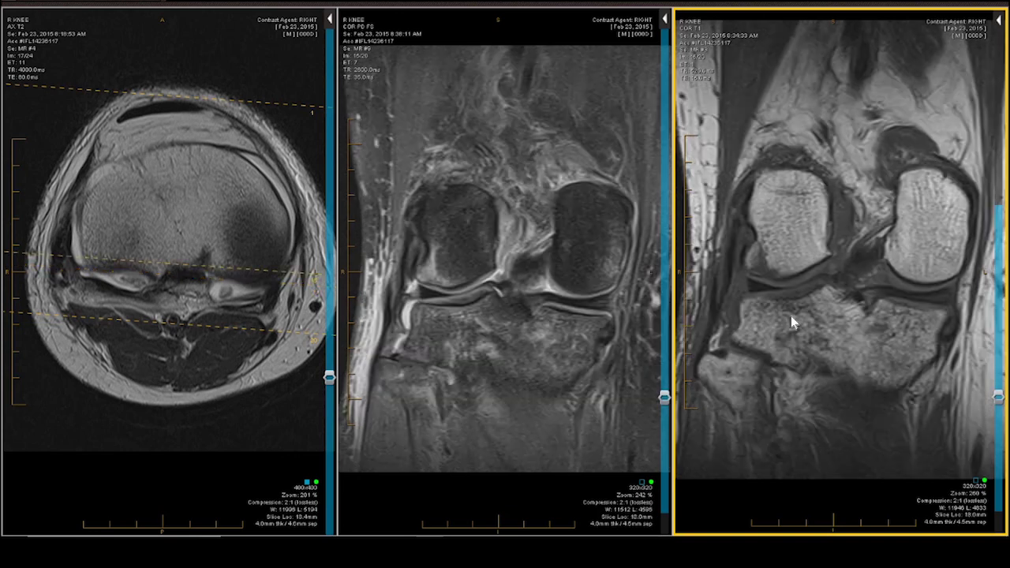
pyautogui.scroll(1, 882, 298)
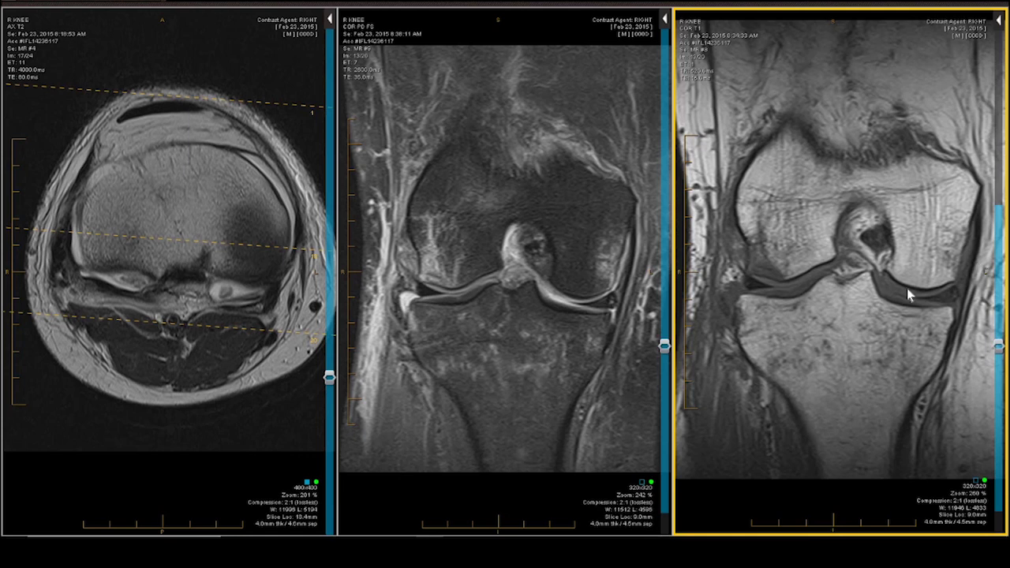
pyautogui.scroll(2, 812, 292)
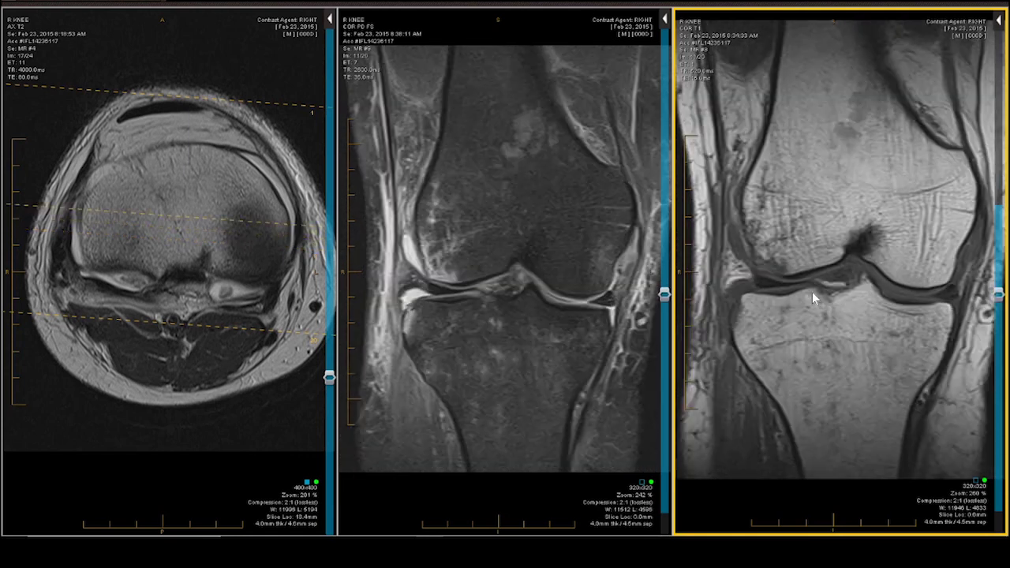
# Page the coronal PD FS series to slice location 22.5 mm.
pyautogui.click(465, 264)
pyautogui.scroll(-4, 465, 264)
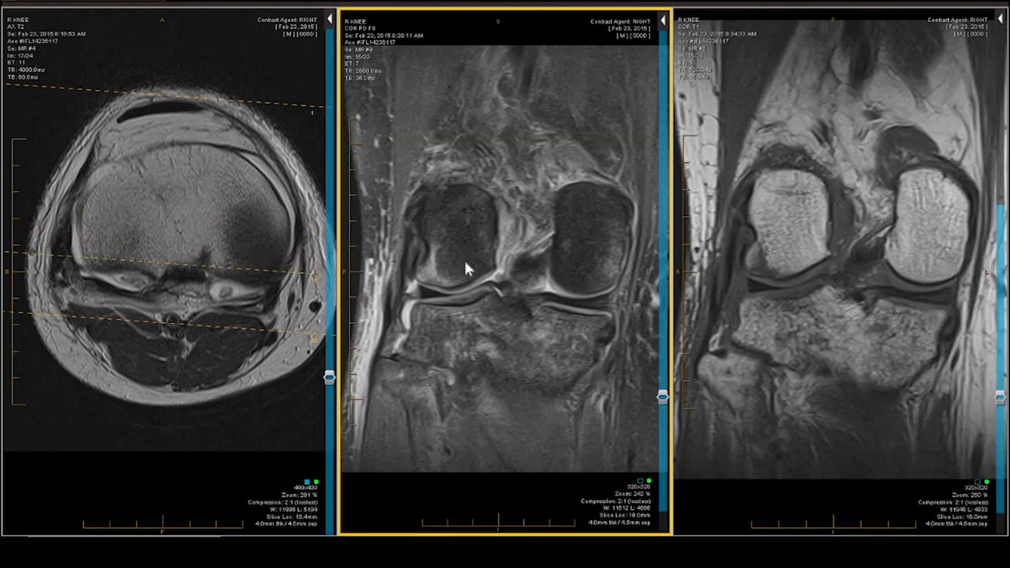
pyautogui.scroll(-1, 464, 265)
pyautogui.scroll(1, 465, 265)
pyautogui.scroll(-1, 410, 240)
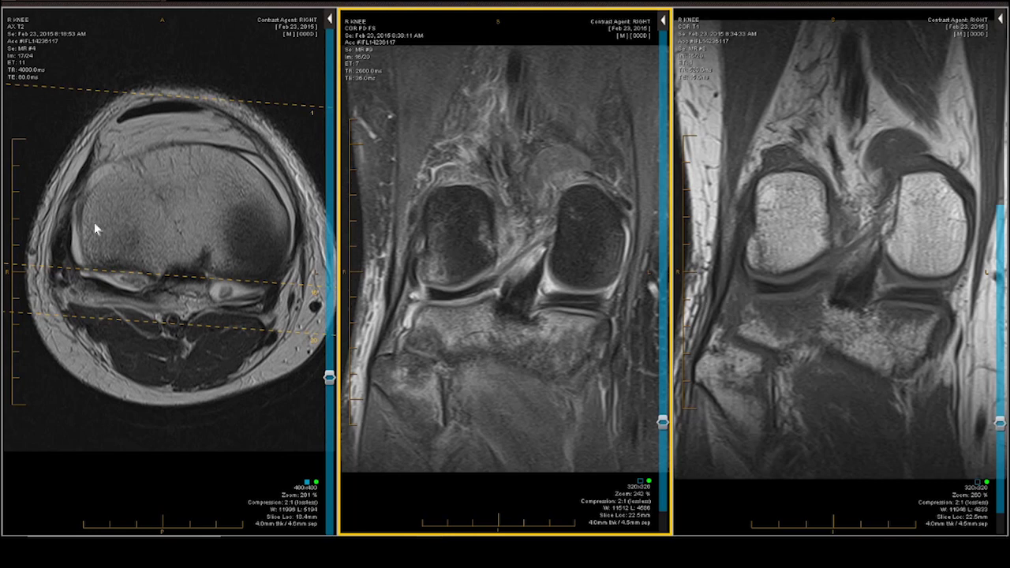
# Return the axial T2 series to image 15/24 and move the coronals to 27.0 mm.
pyautogui.click(79, 240)
pyautogui.scroll(-1, 70, 248)
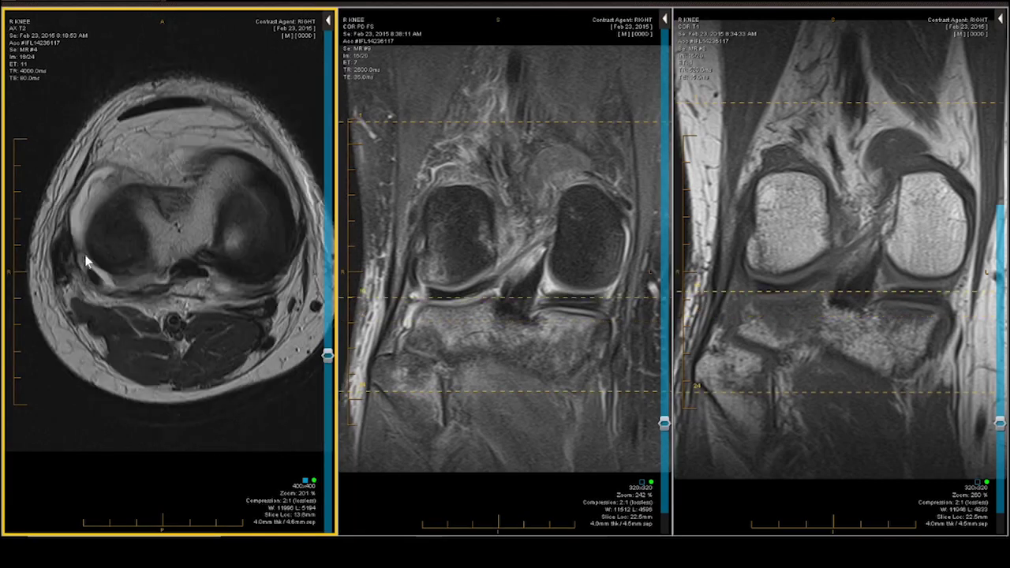
pyautogui.scroll(3, 85, 254)
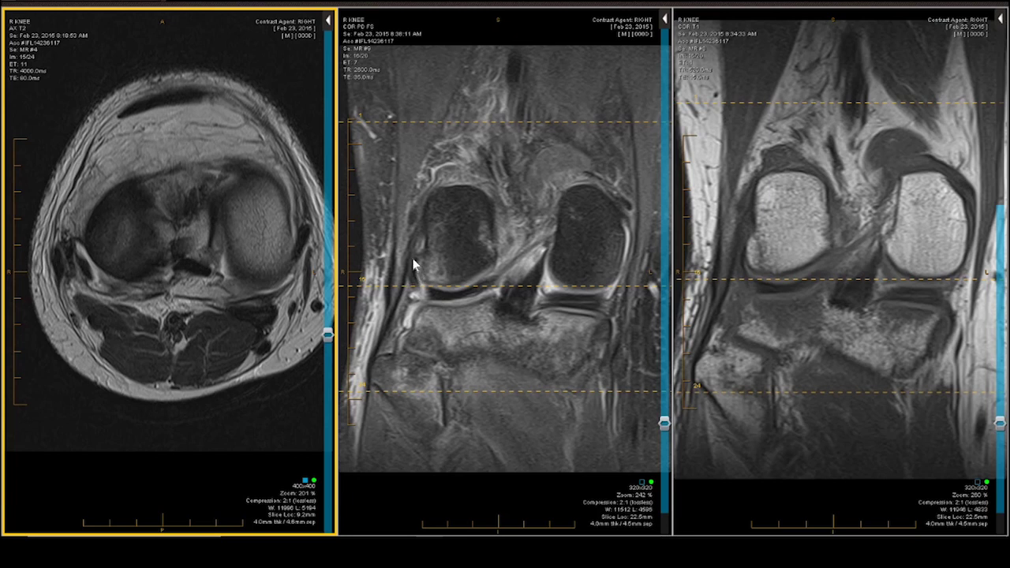
pyautogui.scroll(-1, 404, 278)
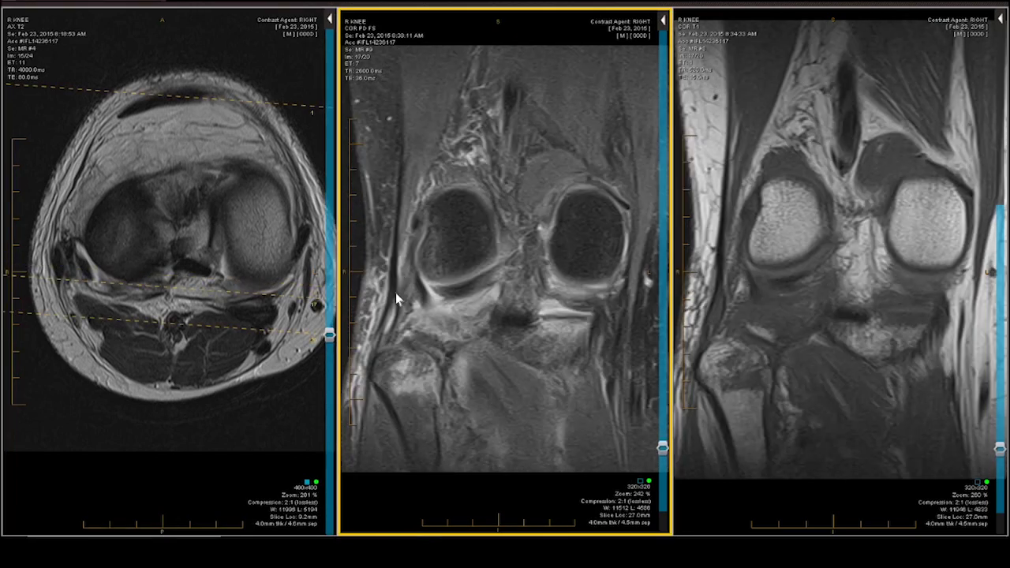
# Step the linked coronal PD FS and T1 series back to Slice Loc 18.0 mm.
pyautogui.scroll(-1, 391, 302)
pyautogui.scroll(1, 388, 305)
pyautogui.scroll(-1, 868, 338)
pyautogui.scroll(1, 867, 338)
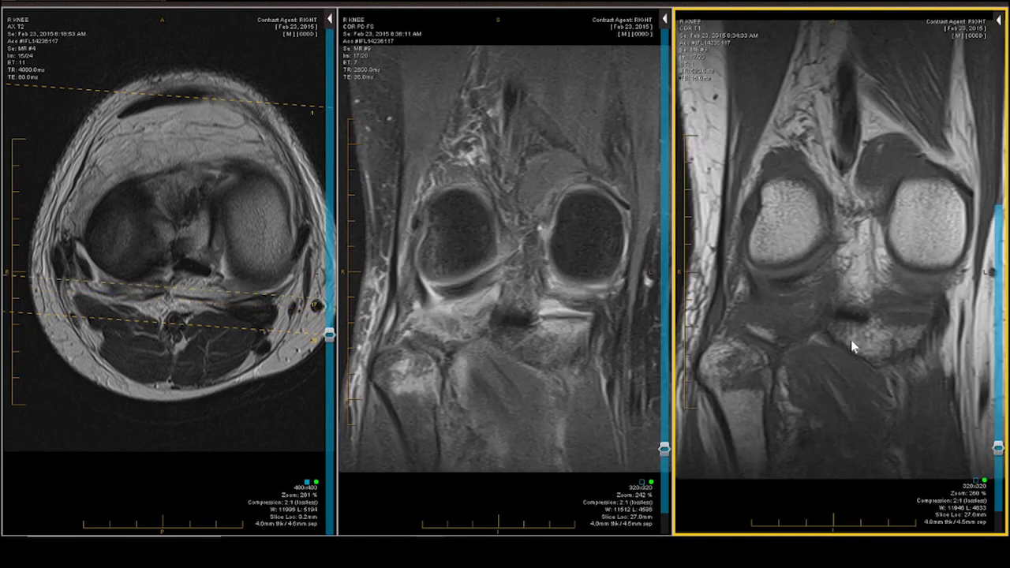
pyautogui.scroll(-2, 844, 342)
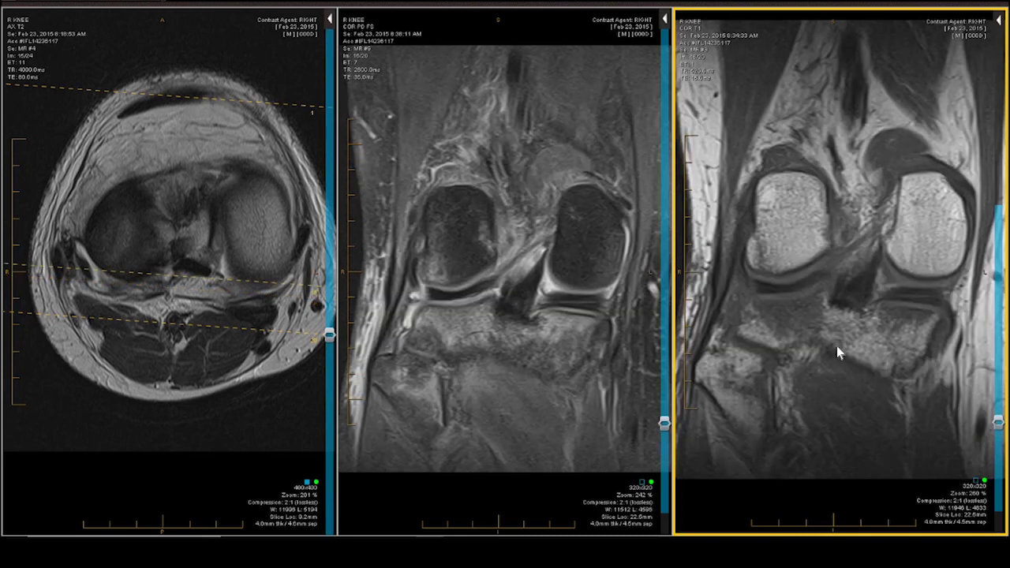
pyautogui.scroll(2, 789, 349)
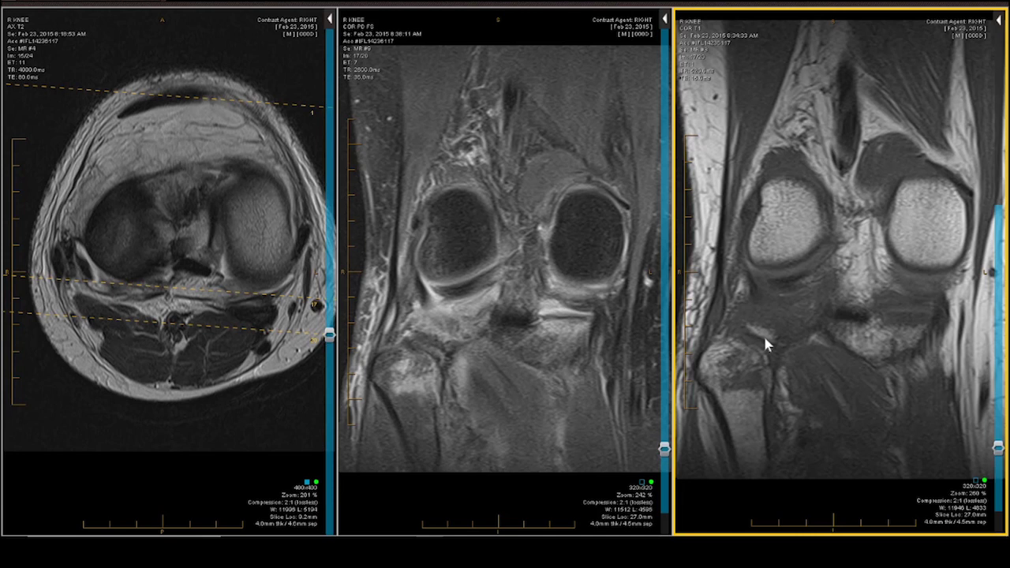
pyautogui.scroll(-3, 623, 318)
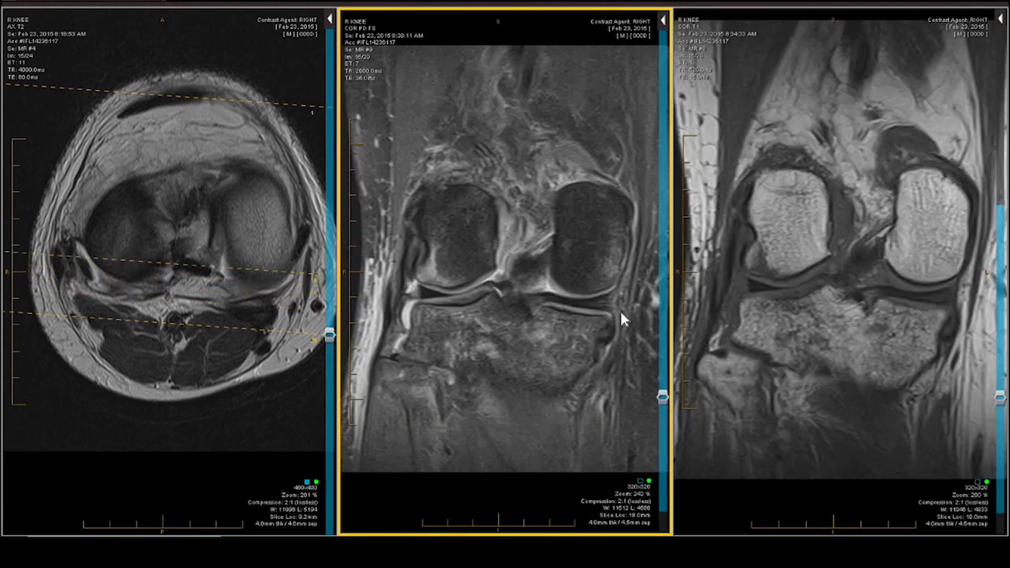
# Page back and forth through the linked coronal knee slices.
pyautogui.scroll(-1, 622, 319)
pyautogui.scroll(-1, 622, 319)
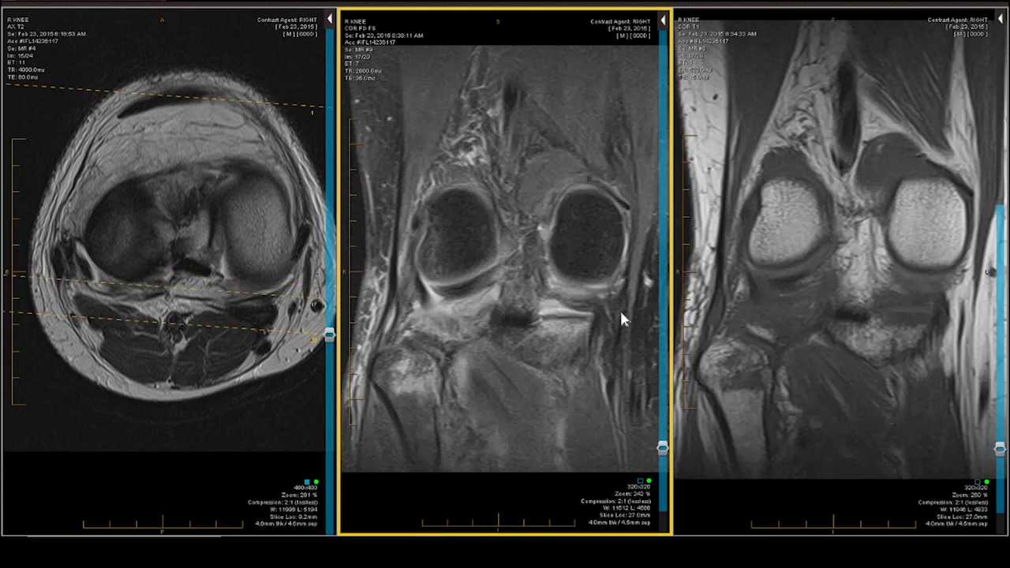
pyautogui.scroll(1, 622, 319)
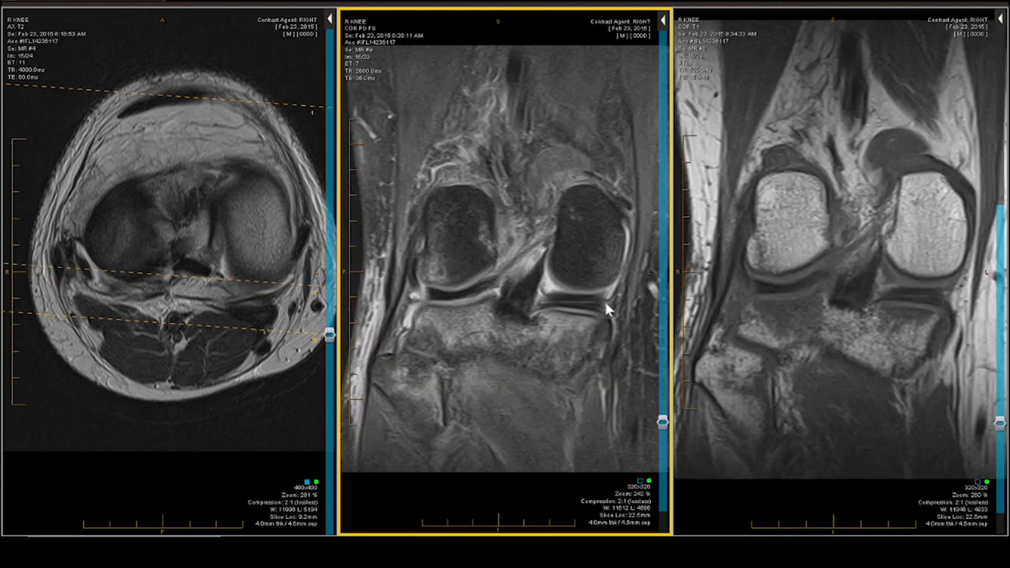
pyautogui.scroll(3, 604, 300)
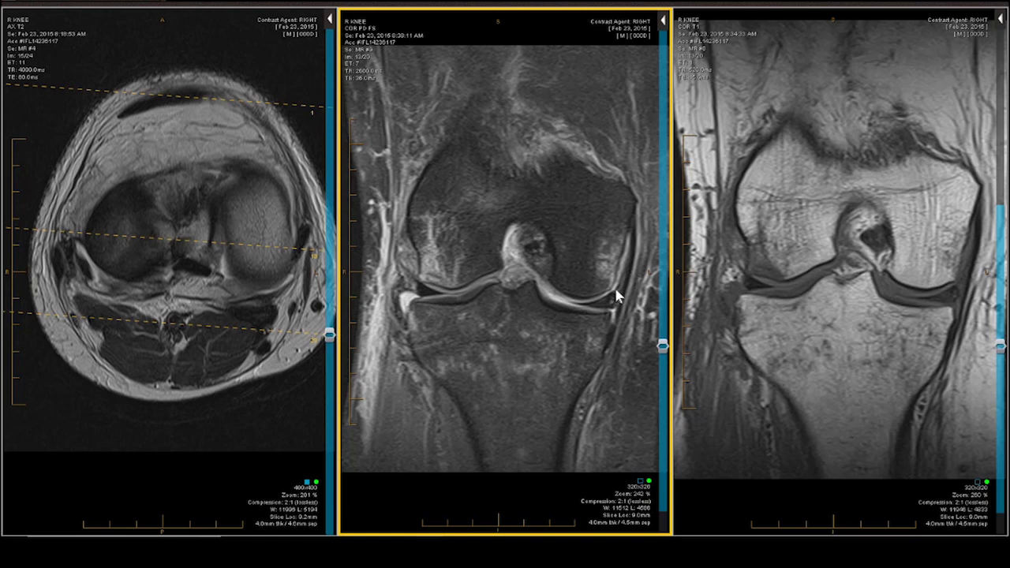
pyautogui.scroll(-1, 621, 322)
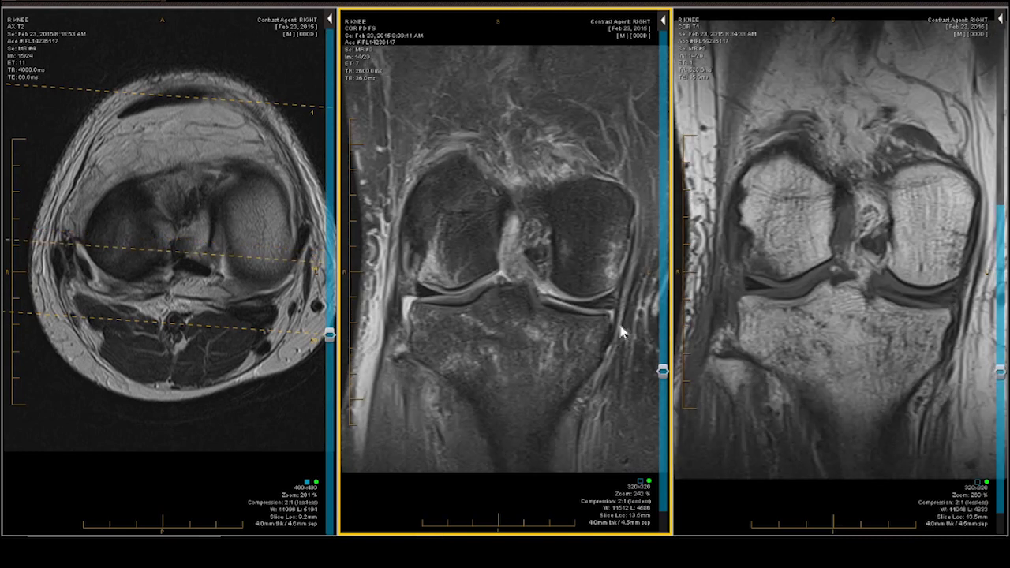
pyautogui.scroll(1, 621, 323)
pyautogui.scroll(-1, 620, 323)
pyautogui.scroll(-1, 617, 321)
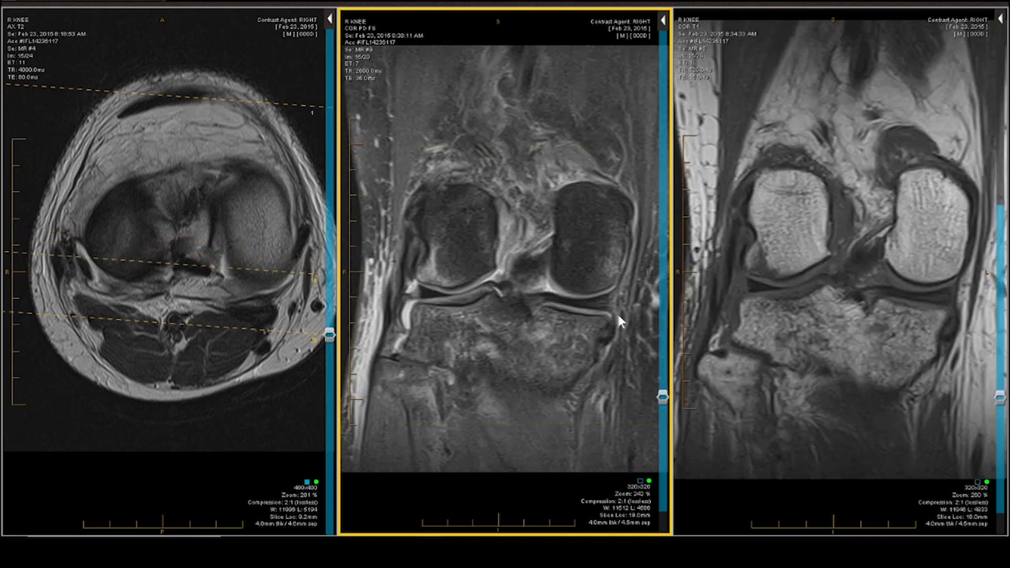
pyautogui.scroll(1, 615, 319)
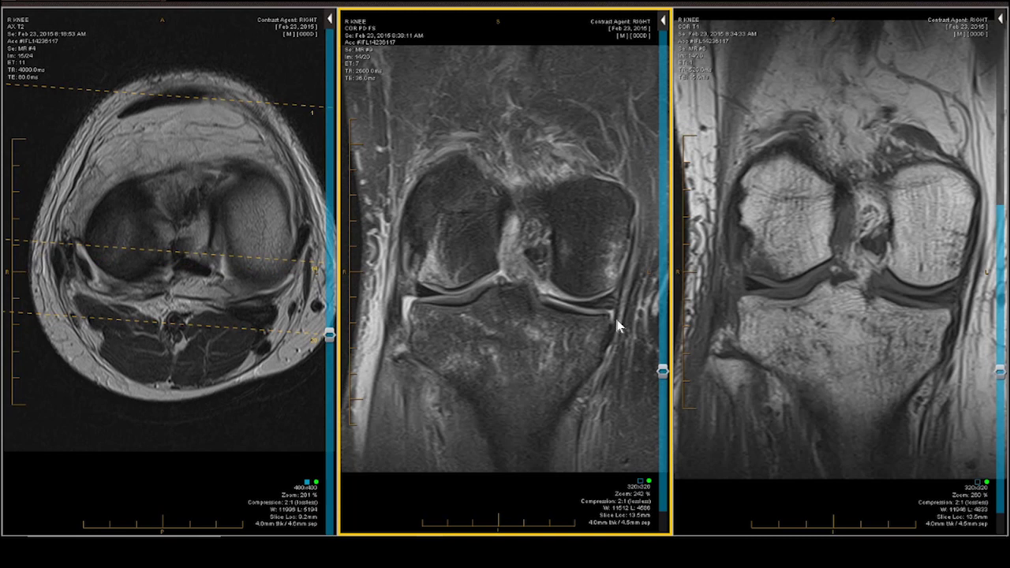
pyautogui.scroll(1, 617, 324)
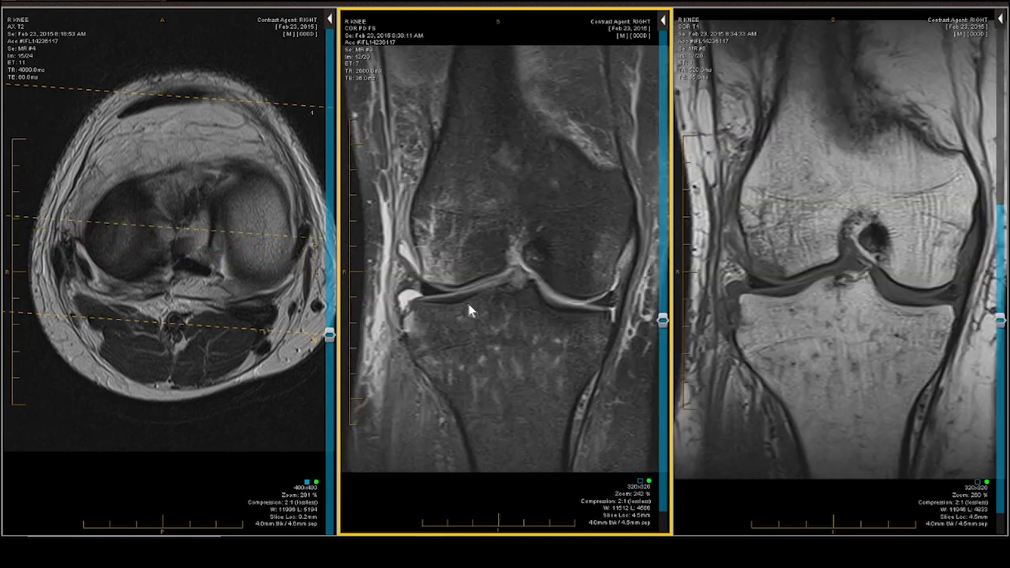
pyautogui.scroll(-1, 473, 308)
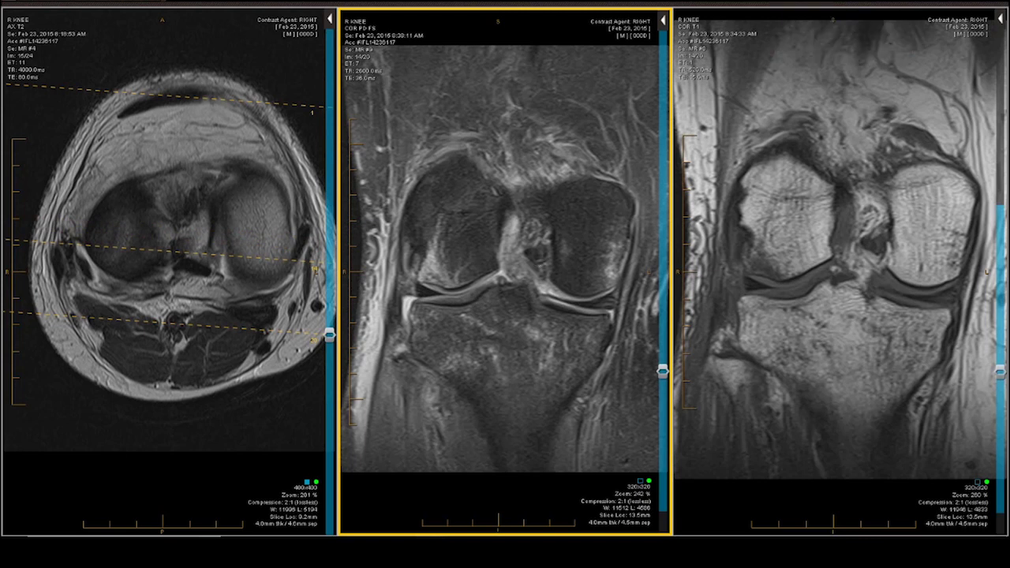
# Load the SAG PD FAT SAT series into the middle viewport and zoom it to 254%.
pyautogui.moveTo(480, 121); pyautogui.dragTo(492, 169)
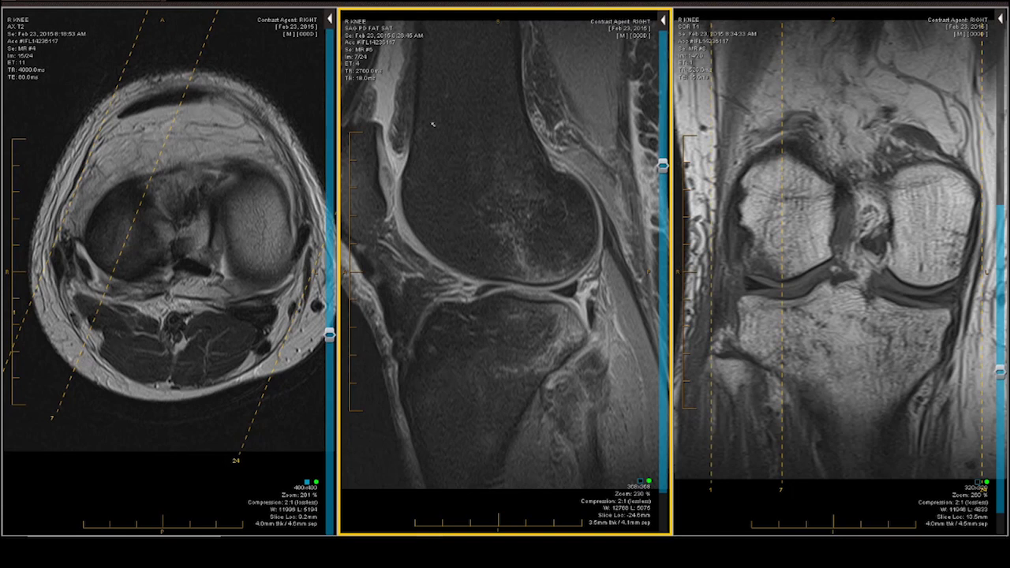
pyautogui.scroll(2, 505, 268)
pyautogui.scroll(-13, 529, 278)
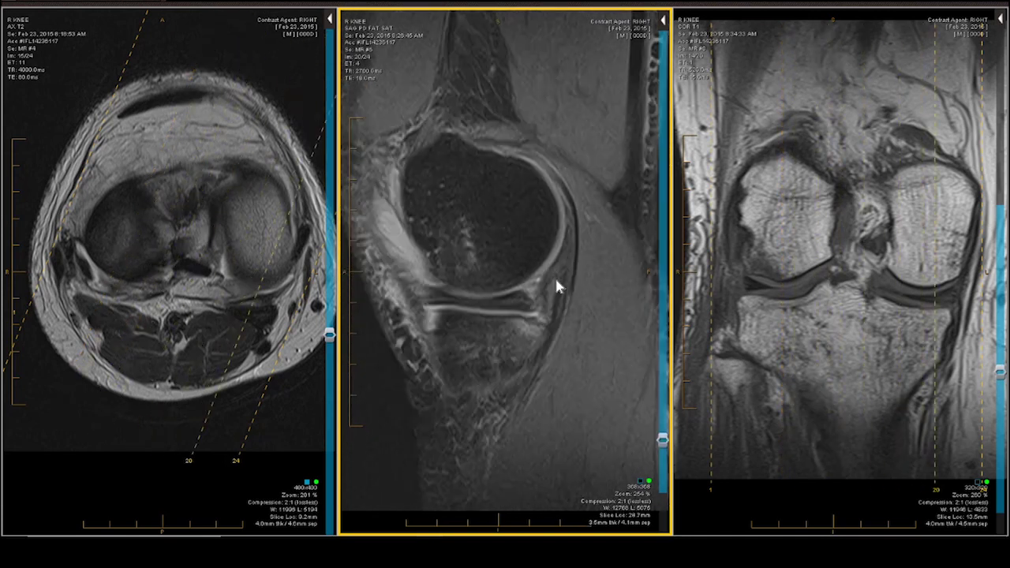
pyautogui.scroll(-1, 555, 281)
pyautogui.scroll(1, 555, 281)
pyautogui.scroll(-1, 543, 327)
pyautogui.scroll(-1, 543, 326)
pyautogui.scroll(1, 547, 326)
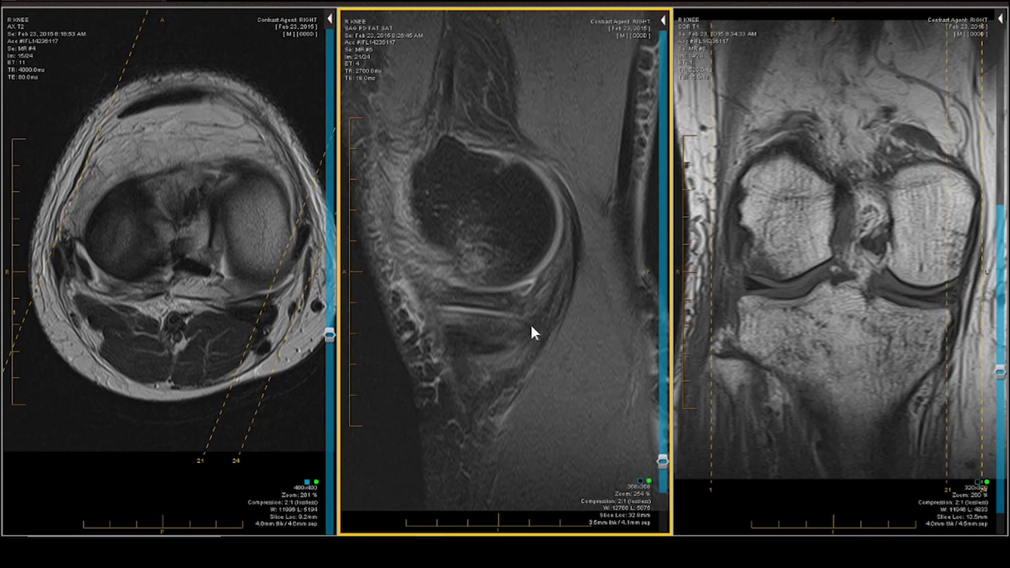
# Page the sagittal series to image 12/24, slice location -4.1 mm.
pyautogui.scroll(-1, 529, 322)
pyautogui.scroll(1, 530, 321)
pyautogui.scroll(1, 529, 322)
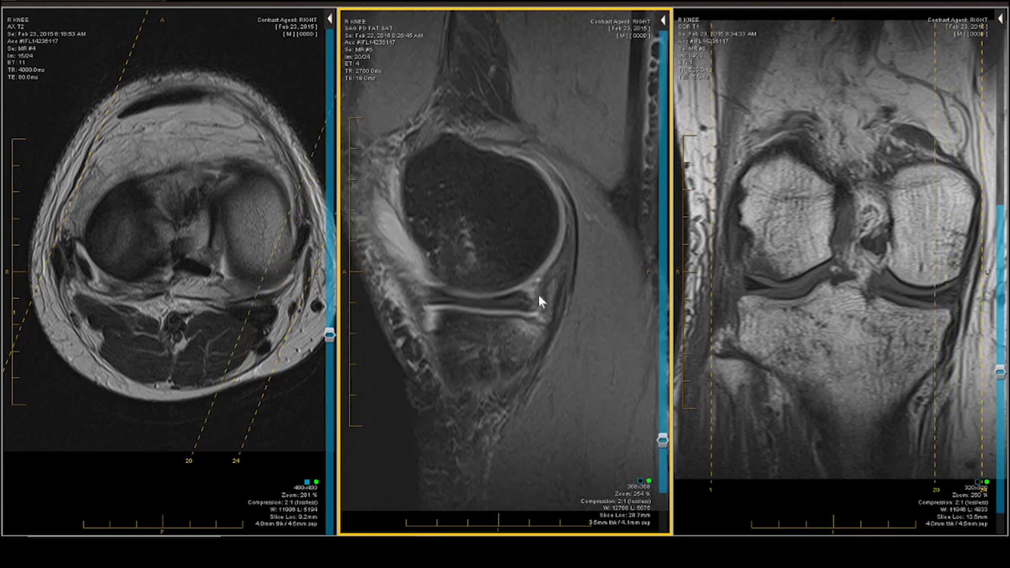
pyautogui.scroll(1, 539, 306)
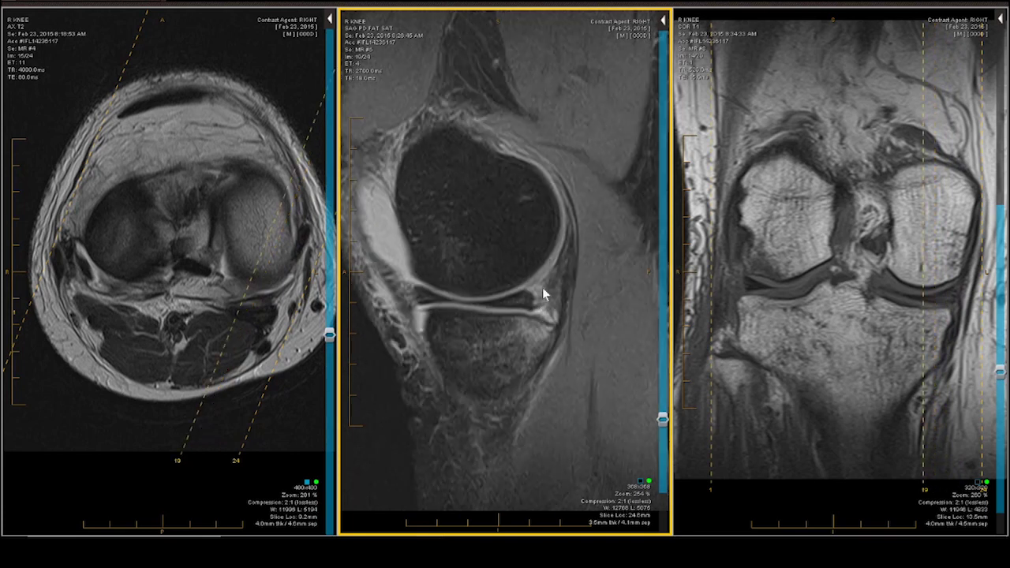
pyautogui.scroll(1, 543, 290)
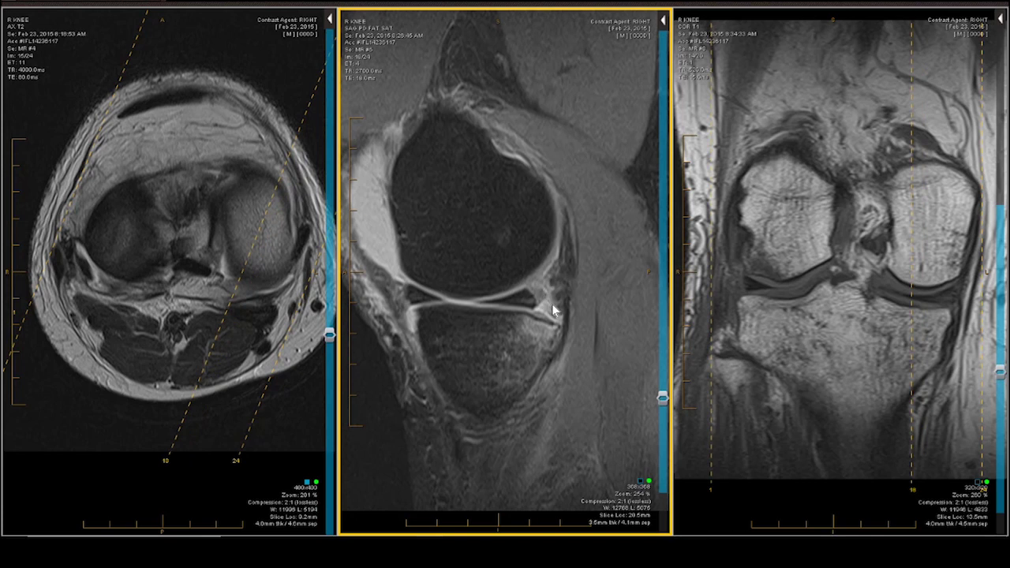
pyautogui.scroll(3, 555, 311)
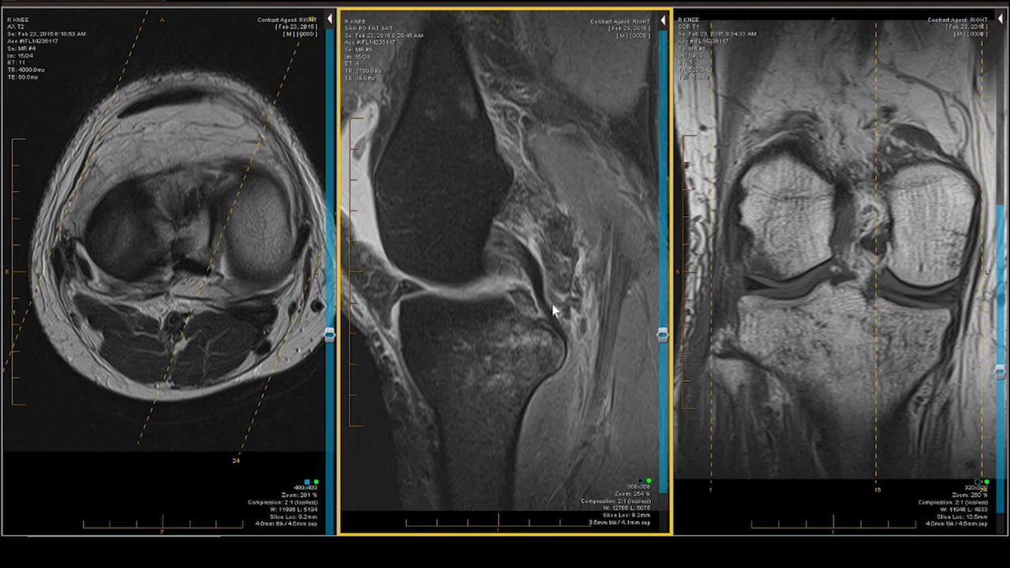
pyautogui.scroll(-1, 555, 311)
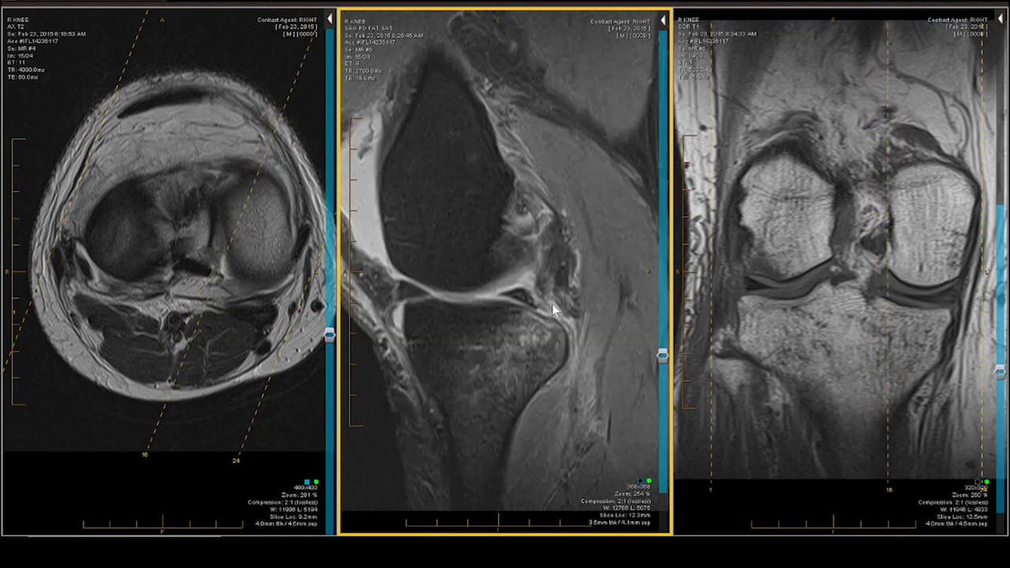
pyautogui.scroll(1, 555, 311)
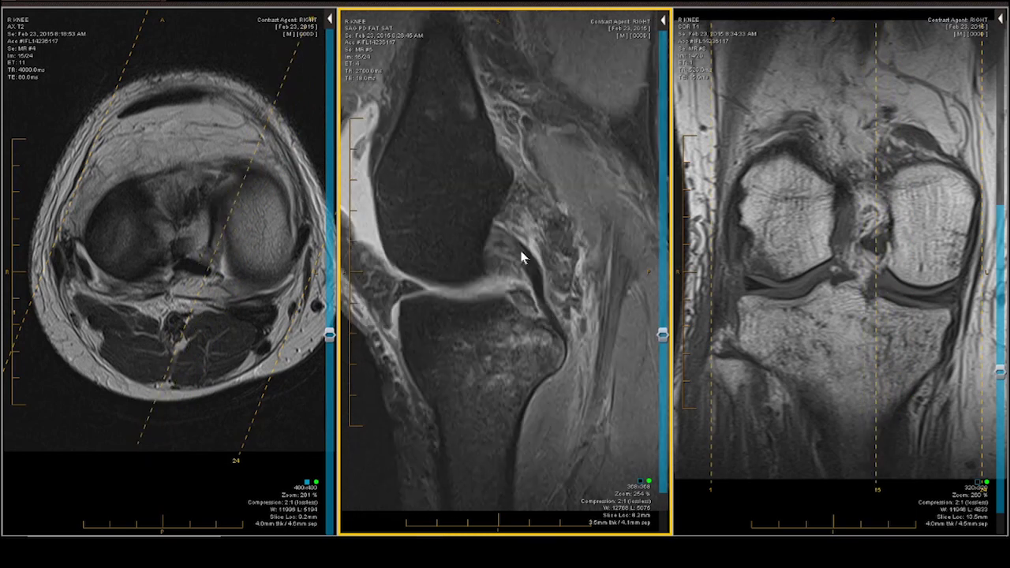
pyautogui.scroll(1, 522, 256)
pyautogui.scroll(1, 522, 256)
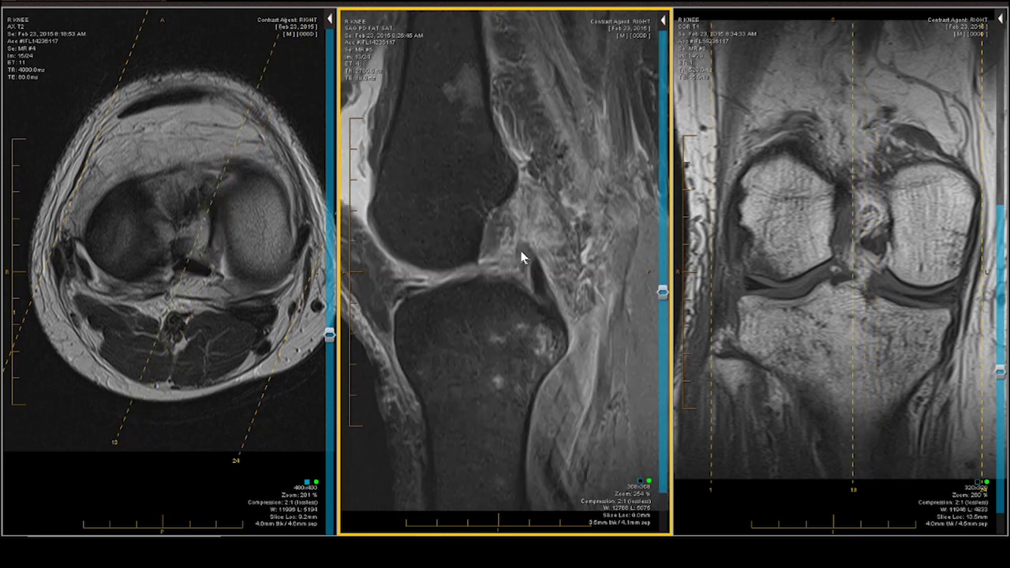
pyautogui.scroll(1, 522, 257)
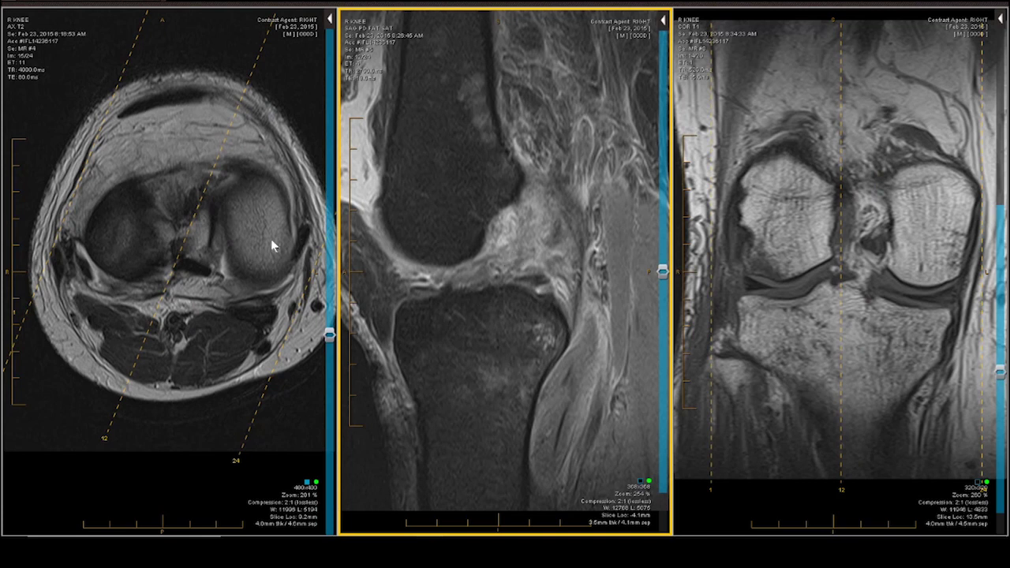
pyautogui.click(239, 244)
pyautogui.scroll(5, 239, 245)
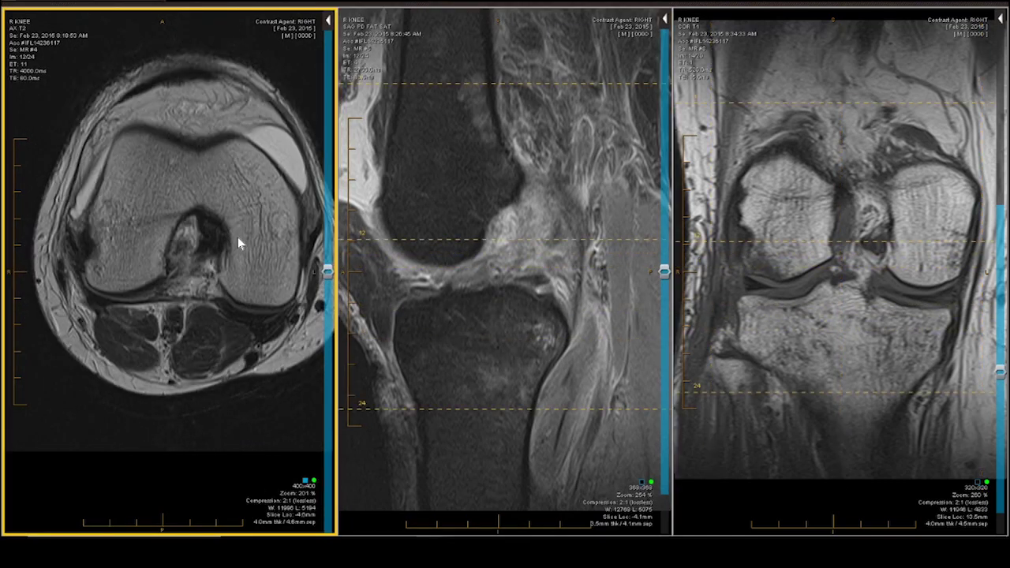
pyautogui.scroll(2, 238, 237)
pyautogui.scroll(1, 237, 237)
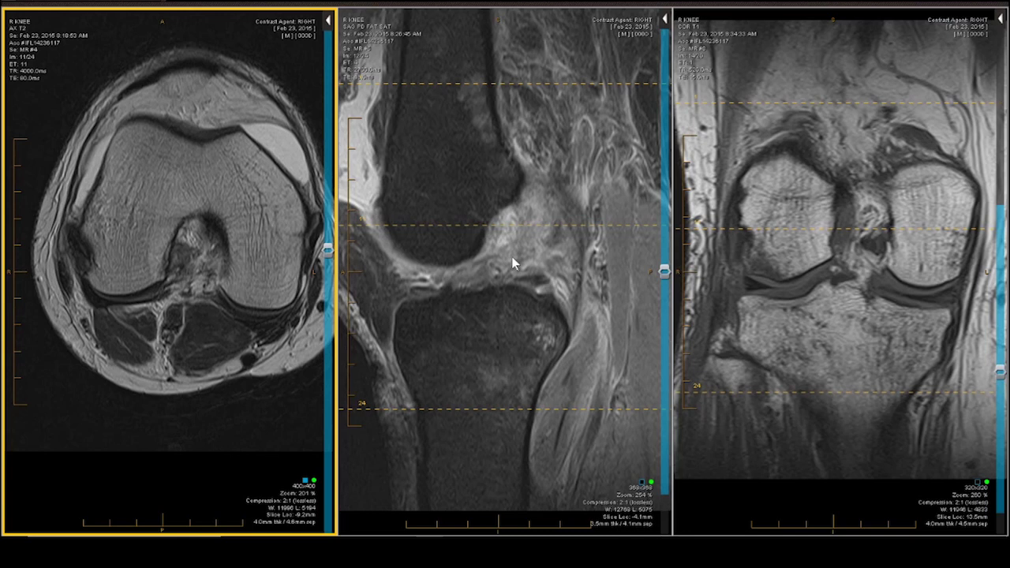
# Scroll the sagittal PD fat-sat series to image 7/24 at slice location -24.6 mm.
pyautogui.scroll(-5, 512, 258)
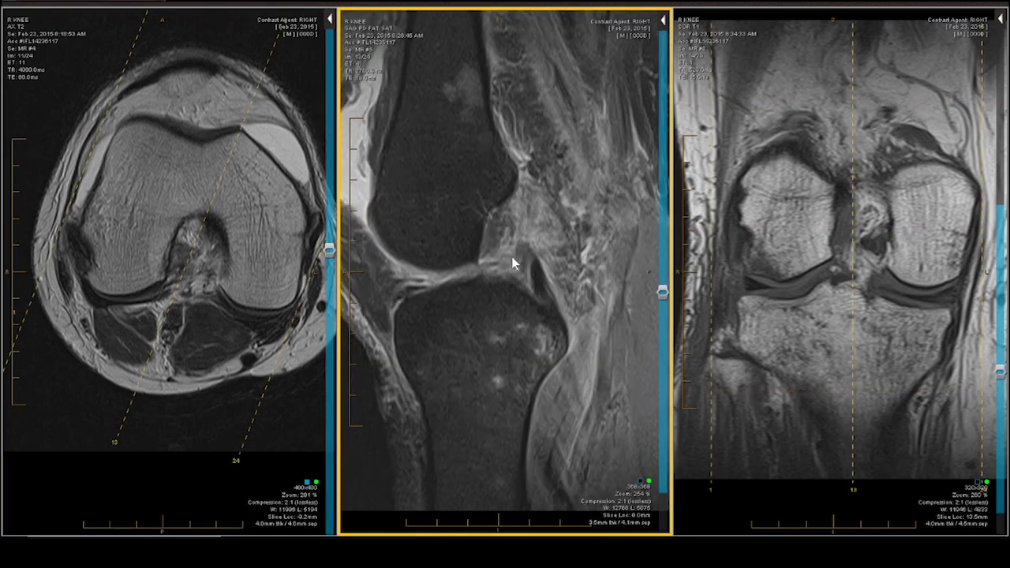
pyautogui.scroll(-4, 512, 263)
pyautogui.scroll(3, 512, 260)
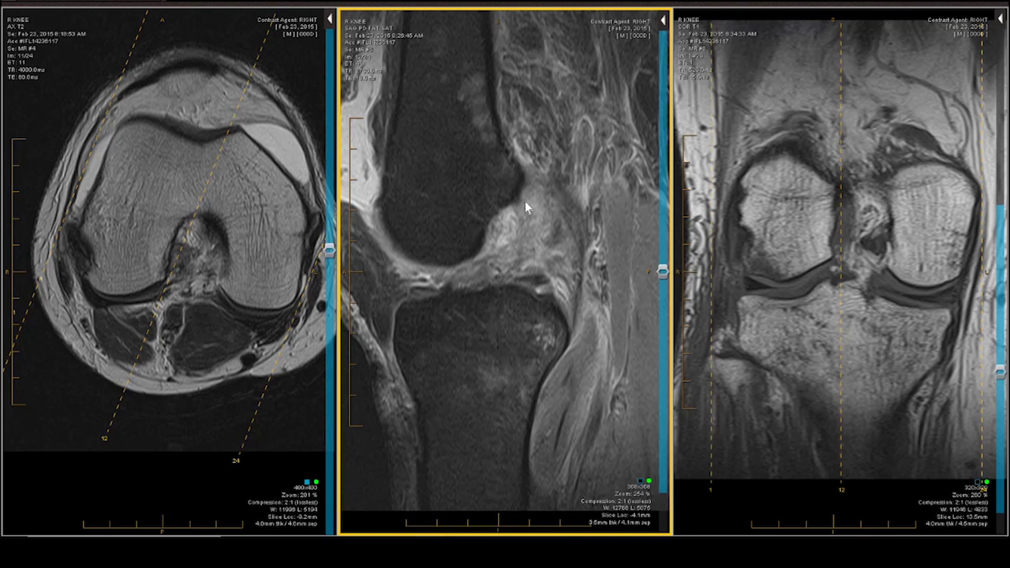
pyautogui.scroll(1, 556, 211)
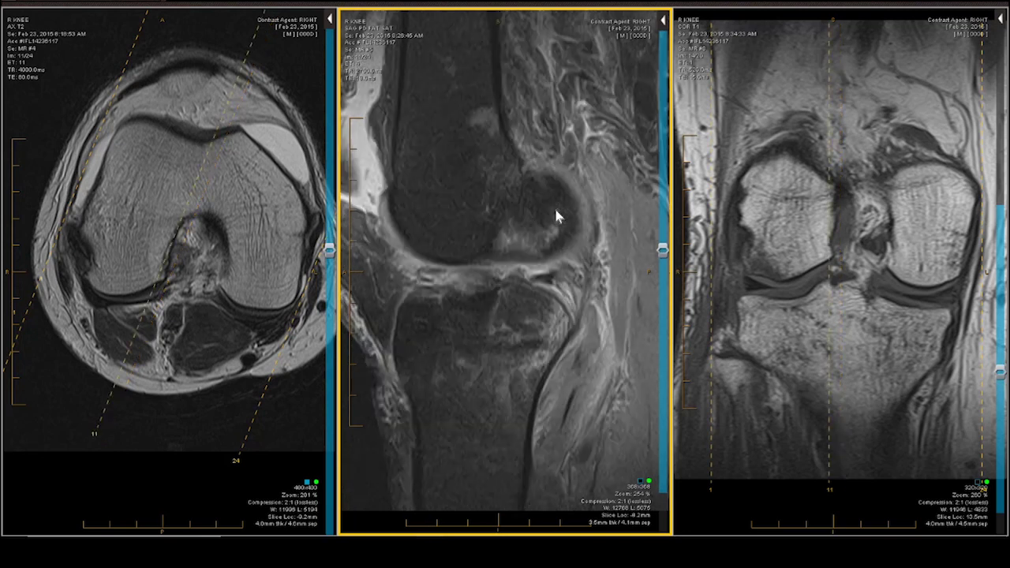
pyautogui.scroll(1, 555, 211)
pyautogui.scroll(1, 562, 221)
pyautogui.scroll(2, 594, 265)
pyautogui.scroll(2, 593, 266)
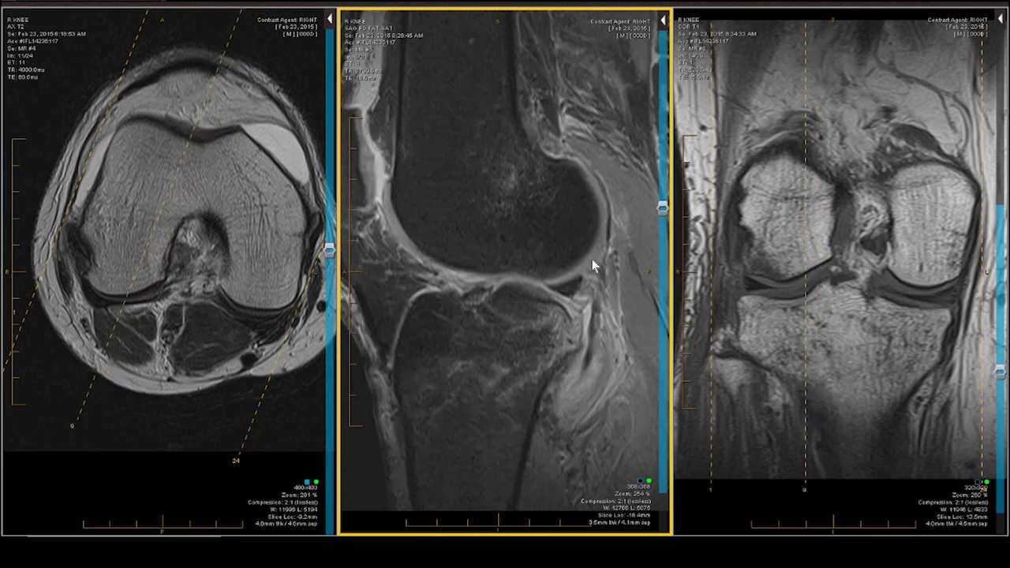
pyautogui.scroll(2, 593, 272)
pyautogui.scroll(2, 601, 291)
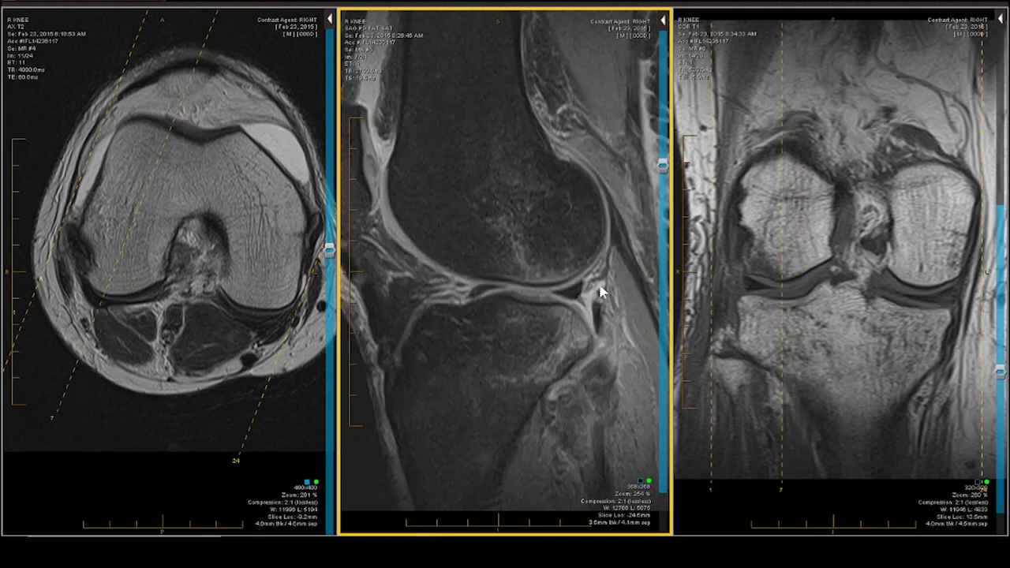
pyautogui.scroll(2, 600, 292)
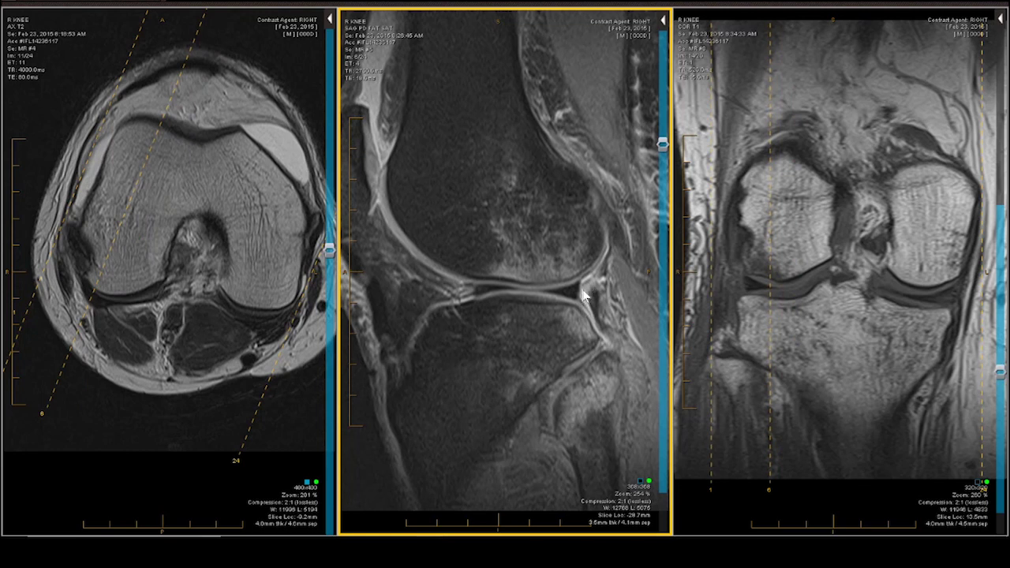
pyautogui.scroll(2, 584, 294)
pyautogui.scroll(2, 583, 294)
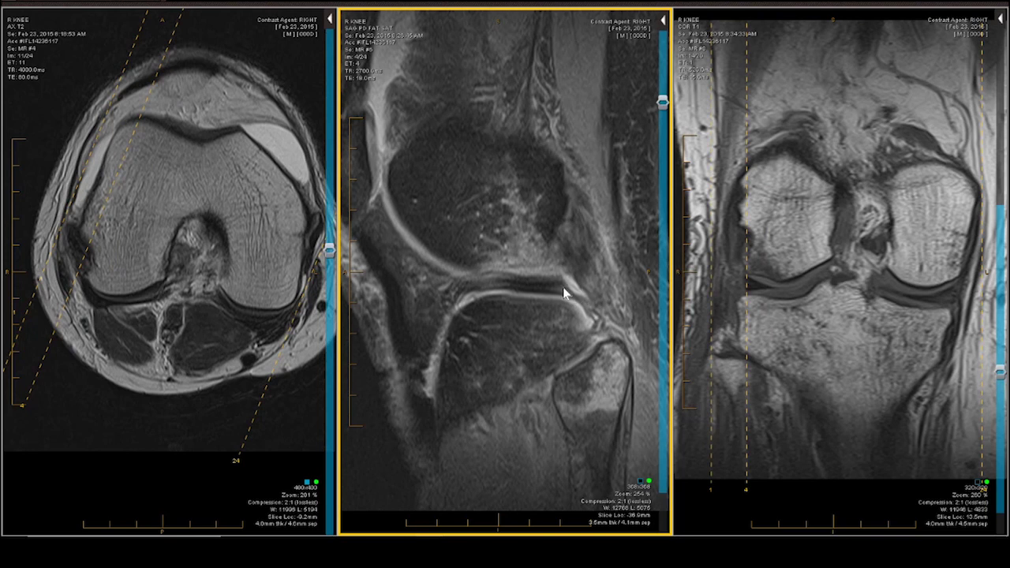
pyautogui.scroll(-1, 574, 298)
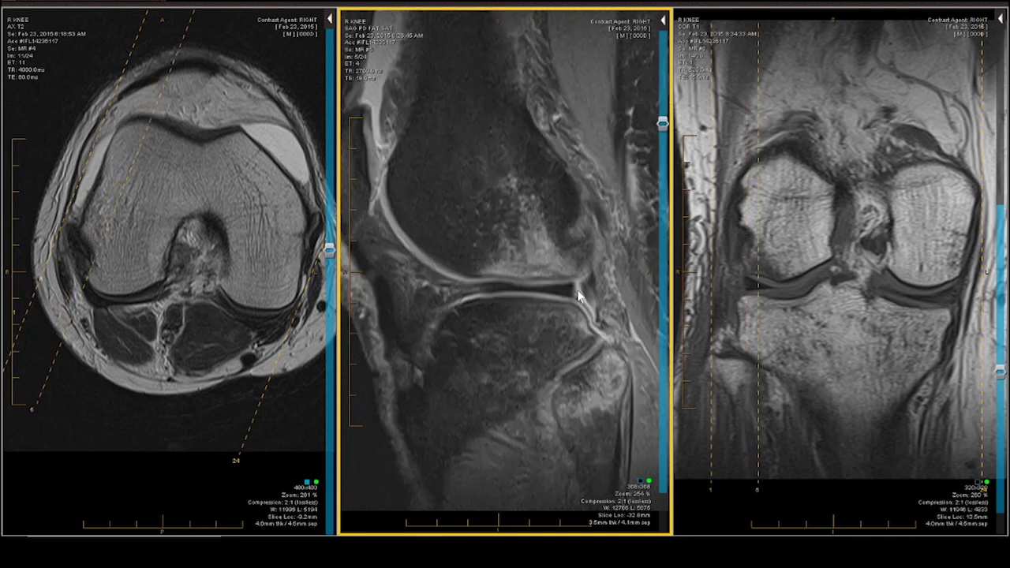
pyautogui.scroll(-1, 578, 292)
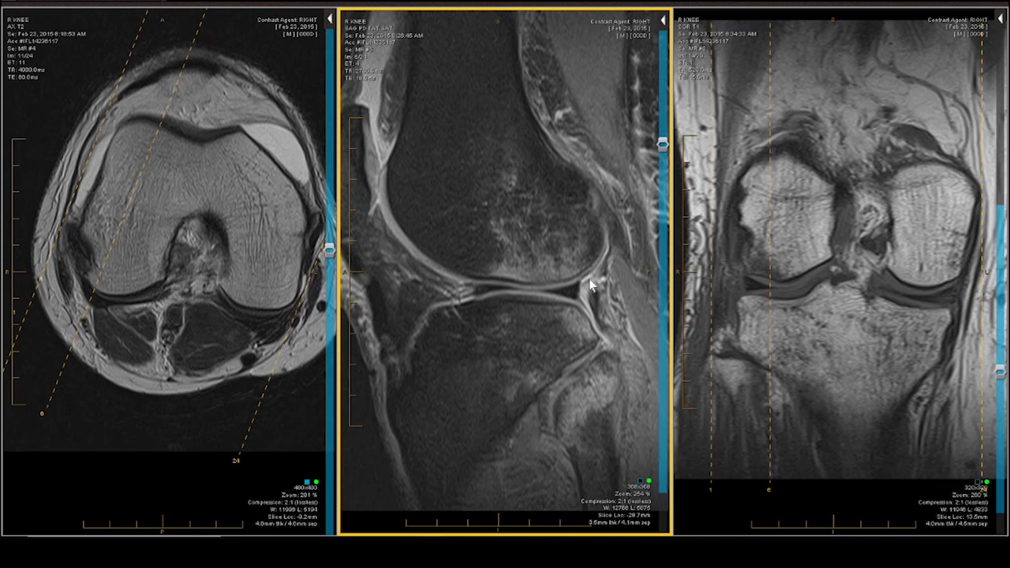
pyautogui.scroll(-1, 588, 279)
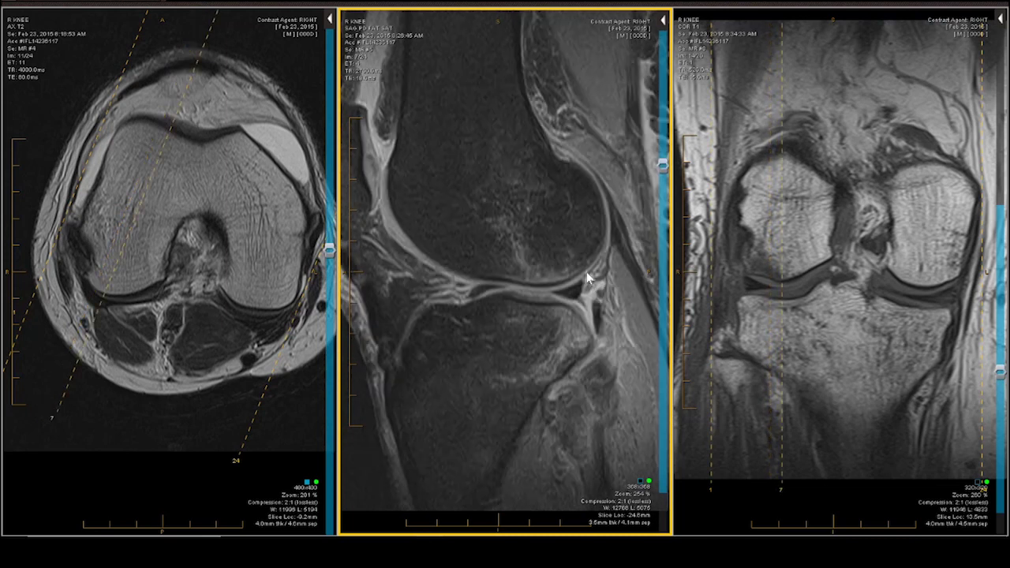
# Move the sagittal series laterally to image 5/24, slice location -32.8 mm.
pyautogui.scroll(-2, 591, 287)
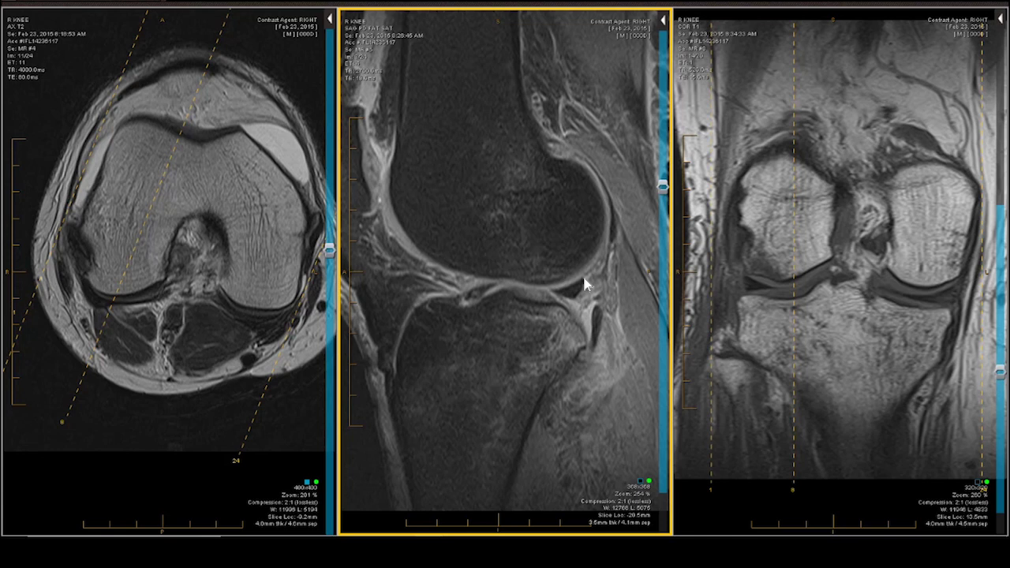
pyautogui.scroll(1, 576, 292)
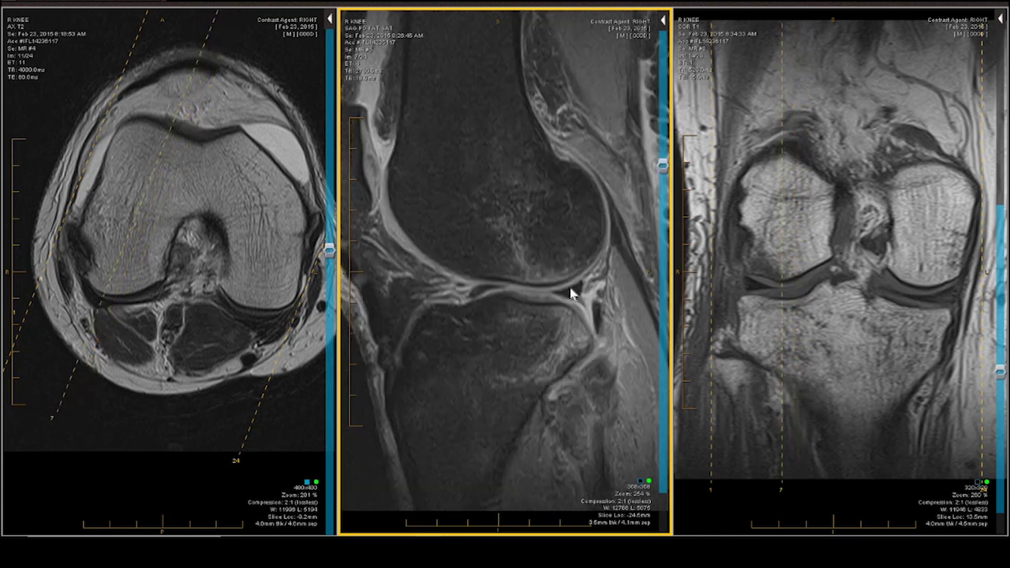
pyautogui.scroll(1, 573, 294)
pyautogui.scroll(2, 573, 293)
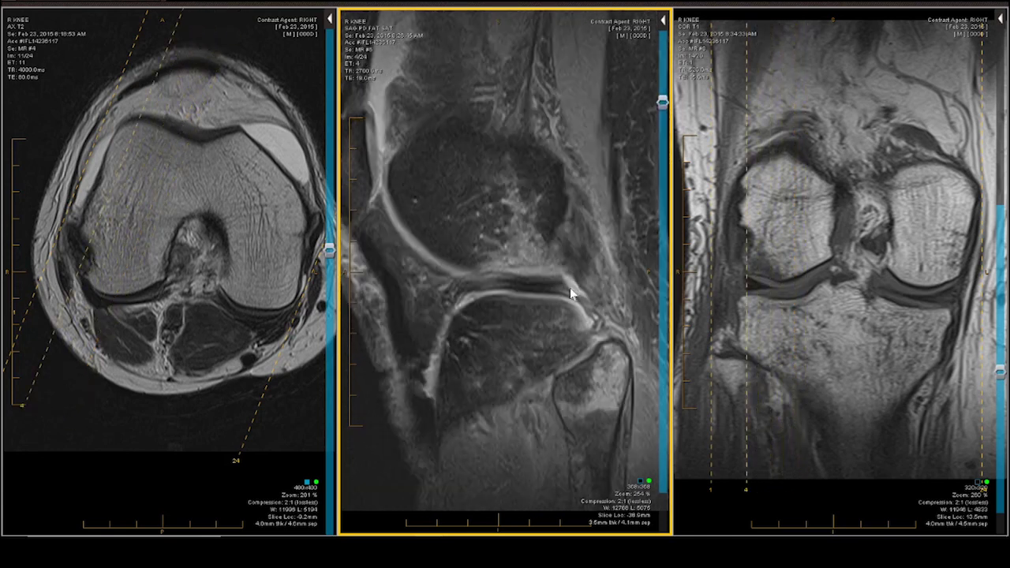
pyautogui.scroll(-1, 573, 294)
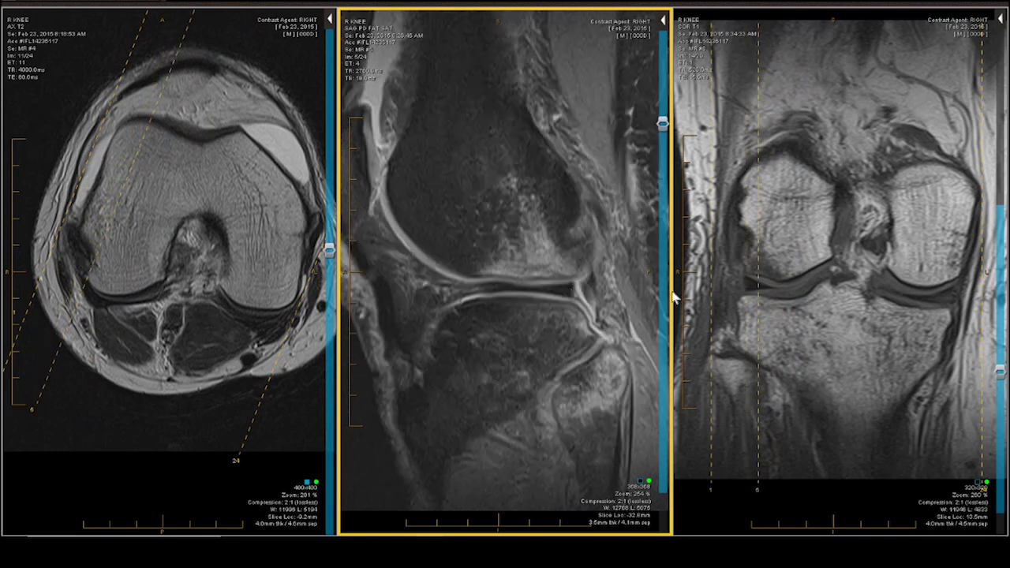
# Load the COR PD FS series into the right viewport and page it to 22.5 mm.
pyautogui.moveTo(754, 15); pyautogui.dragTo(832, 161)
pyautogui.scroll(-3, 789, 221)
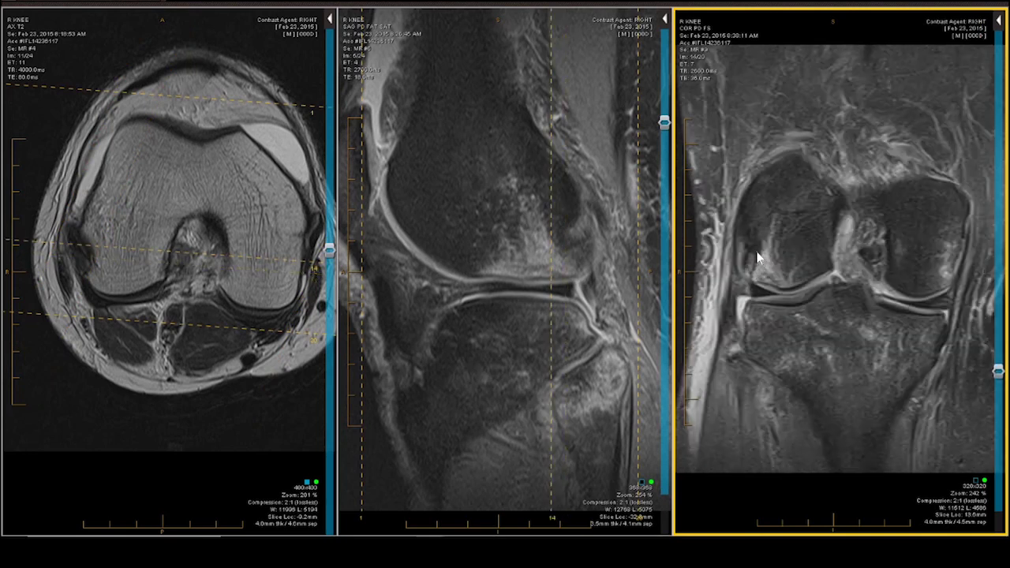
pyautogui.scroll(-3, 756, 274)
pyautogui.scroll(-1, 748, 302)
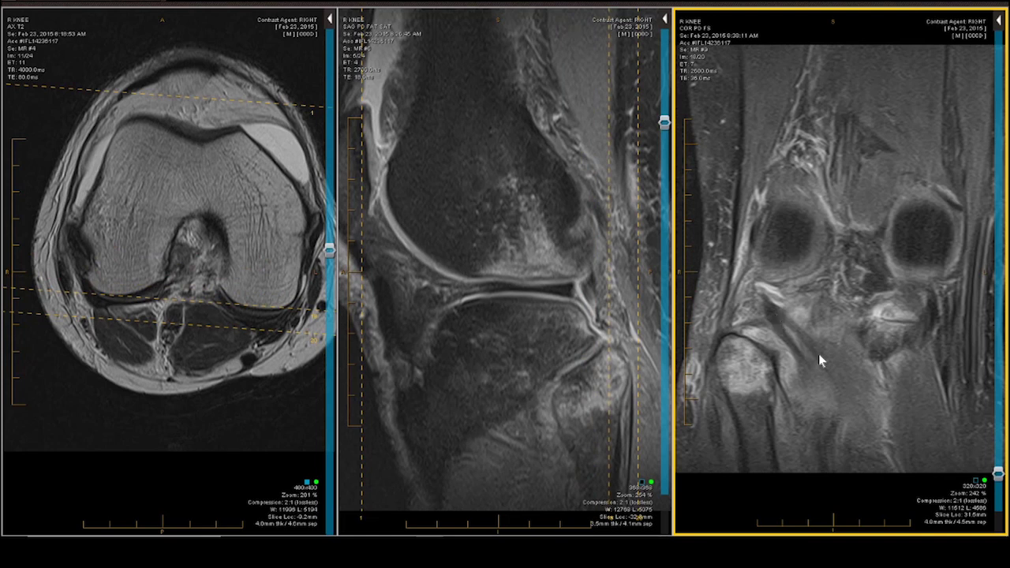
pyautogui.scroll(2, 818, 359)
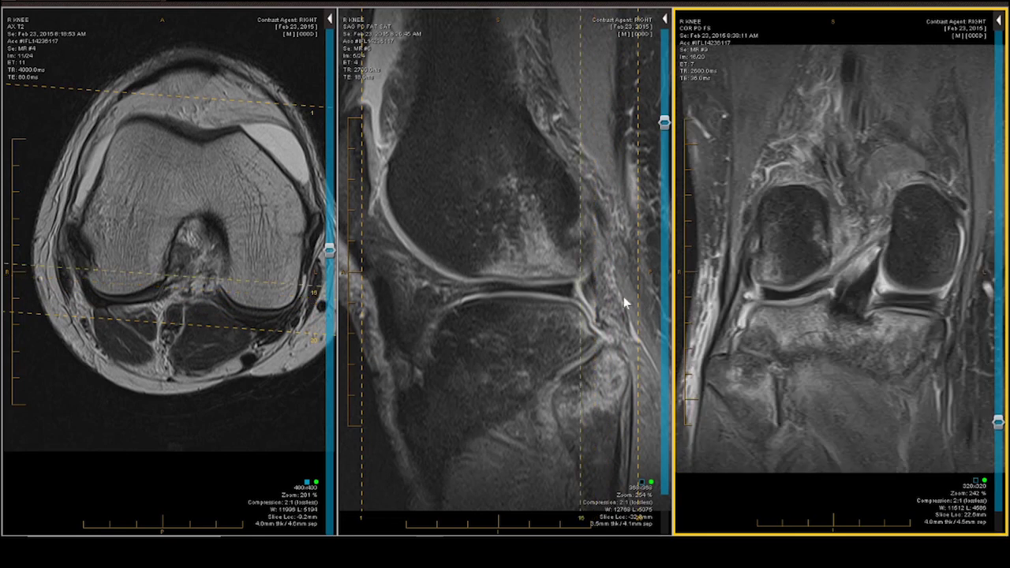
pyautogui.click(596, 289)
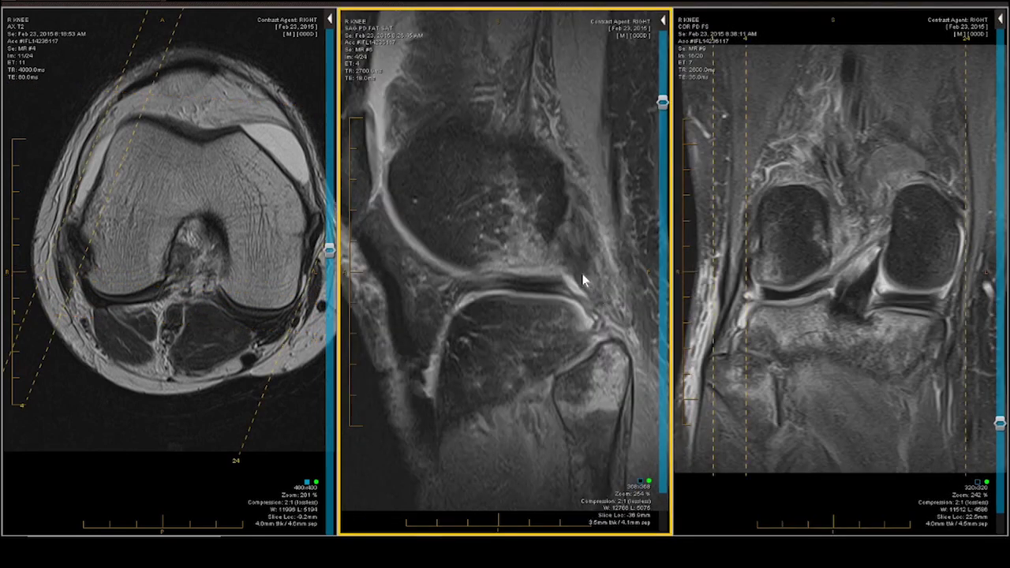
# Zoom the sagittal image 5/24 onto the joint line around the meniscus.
pyautogui.scroll(1, 581, 273)
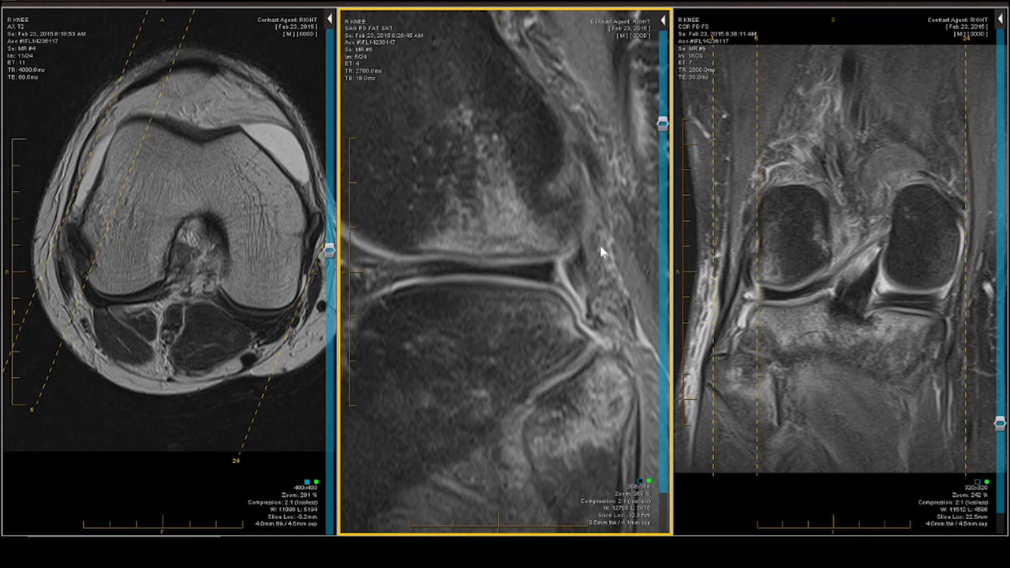
# Step sagittal images 5–7, then move coronal PD FS to image 19/20 at 31.5 mm.
pyautogui.scroll(-2, 610, 272)
pyautogui.scroll(1, 608, 268)
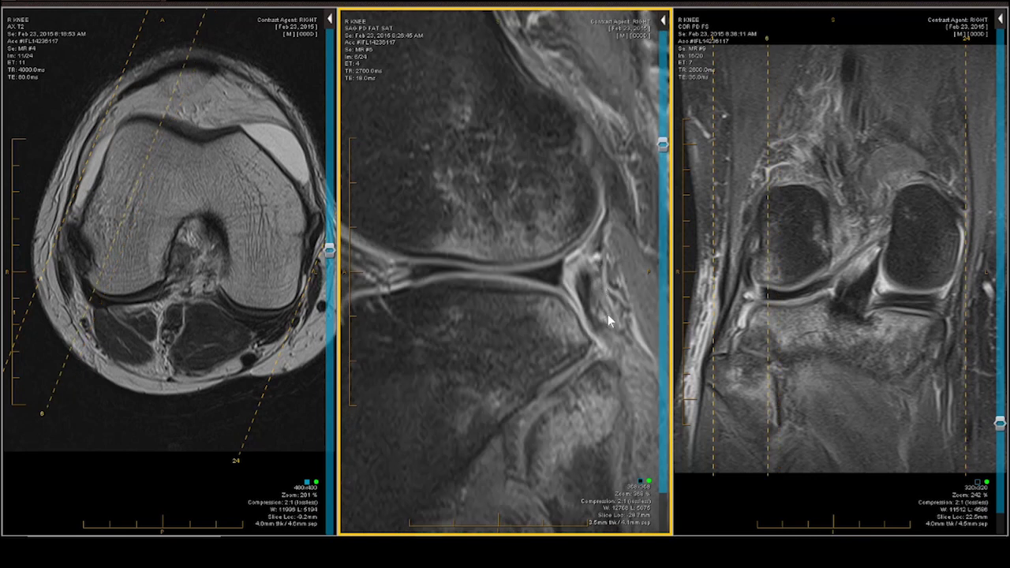
pyautogui.scroll(1, 607, 316)
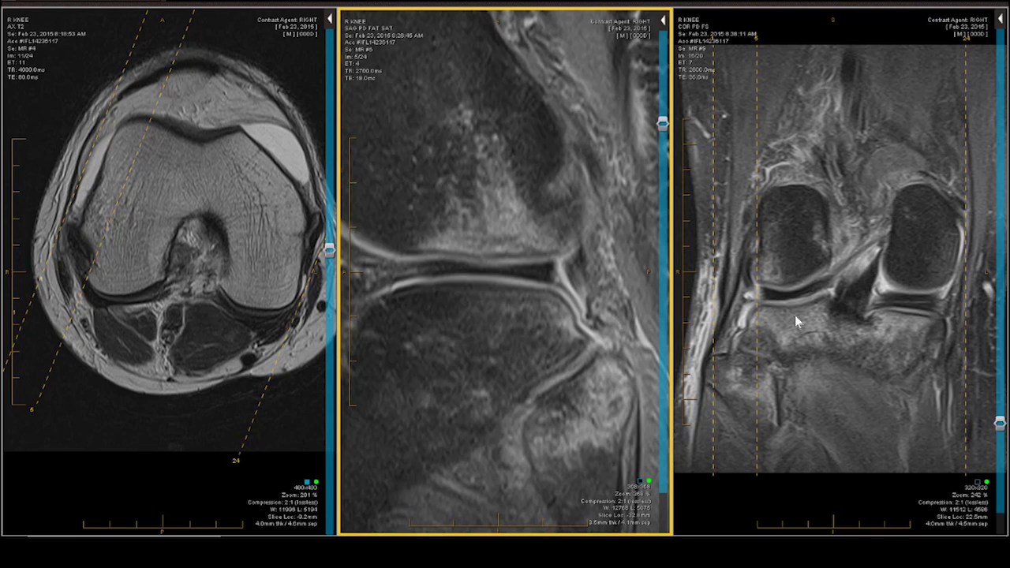
pyautogui.scroll(-1, 795, 315)
pyautogui.scroll(-2, 795, 315)
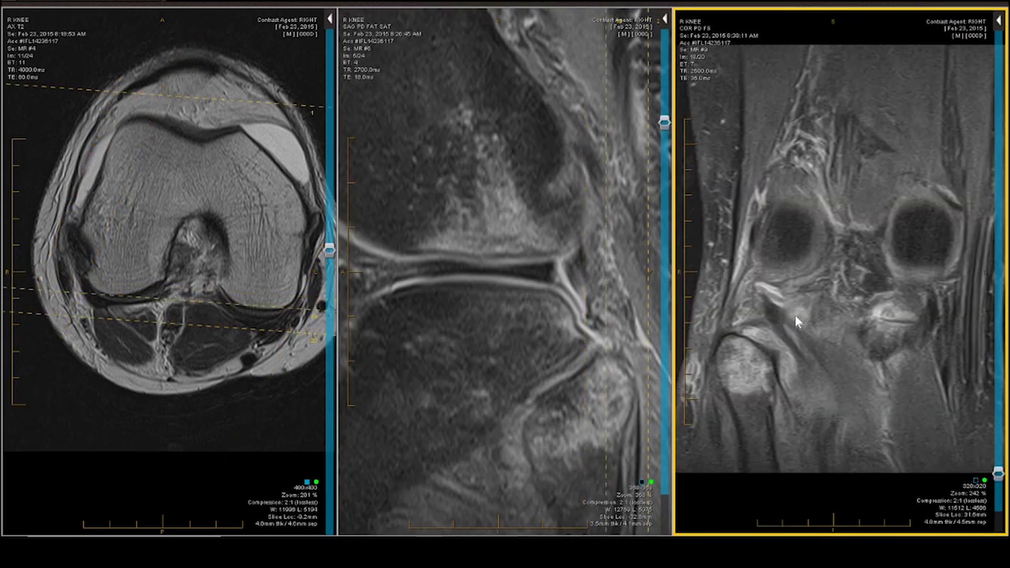